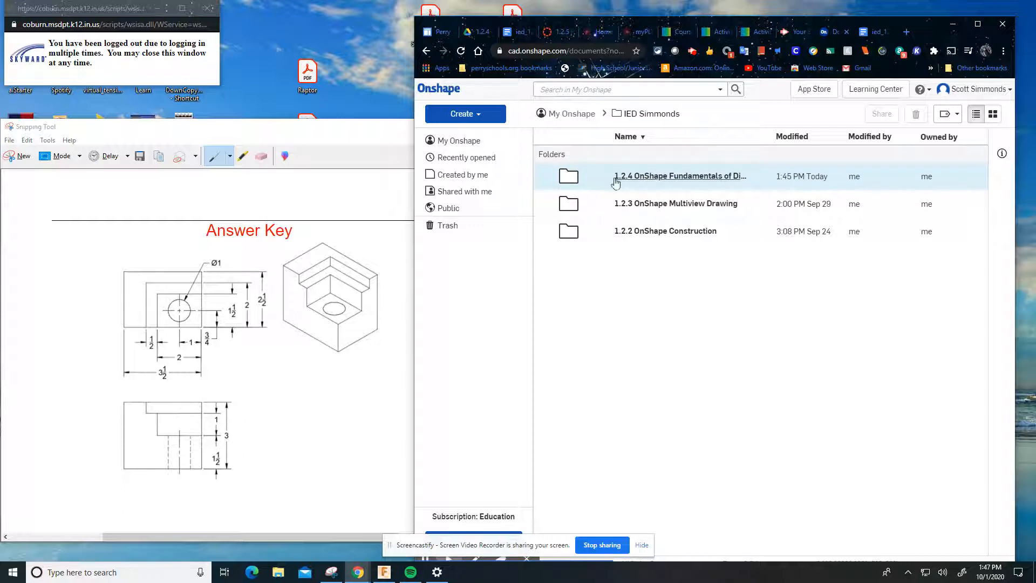
# Create a document named "1.2.4 Block" in the folder "1.2.4 OnShape Fundamentals of Dimensioning".
pyautogui.click(694, 182)
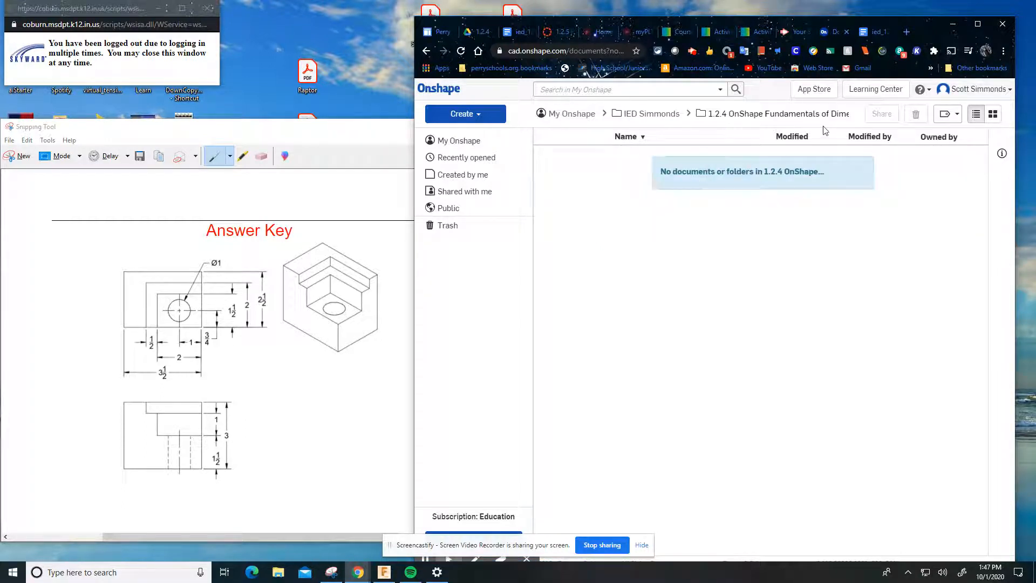
pyautogui.click(473, 114)
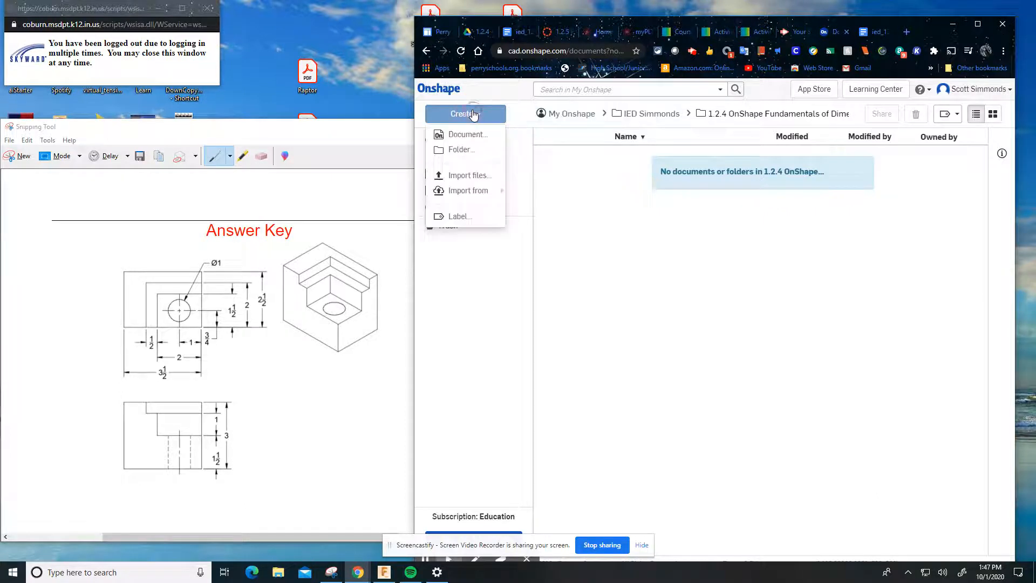
pyautogui.click(467, 134)
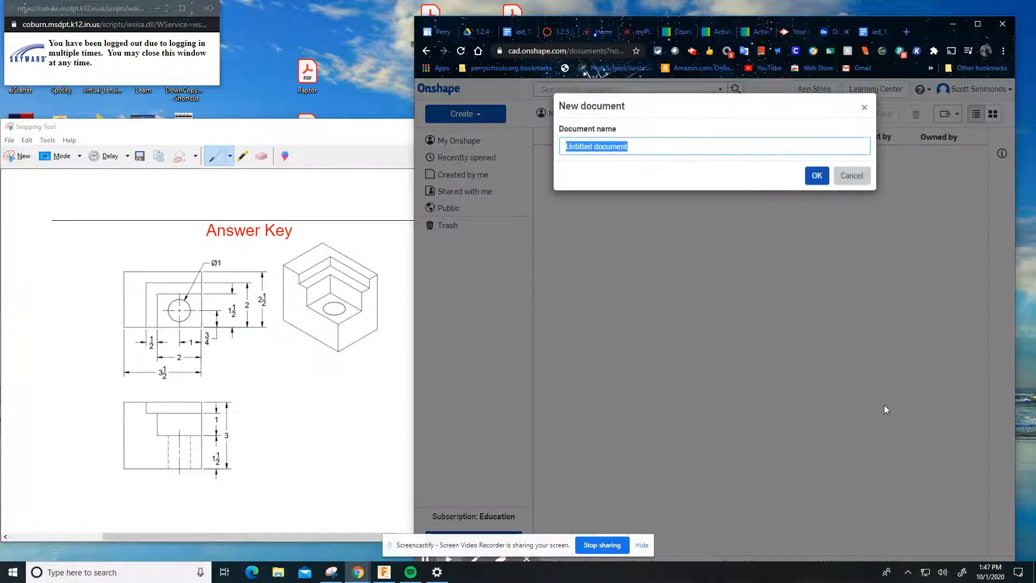
pyautogui.write('1.2.4')
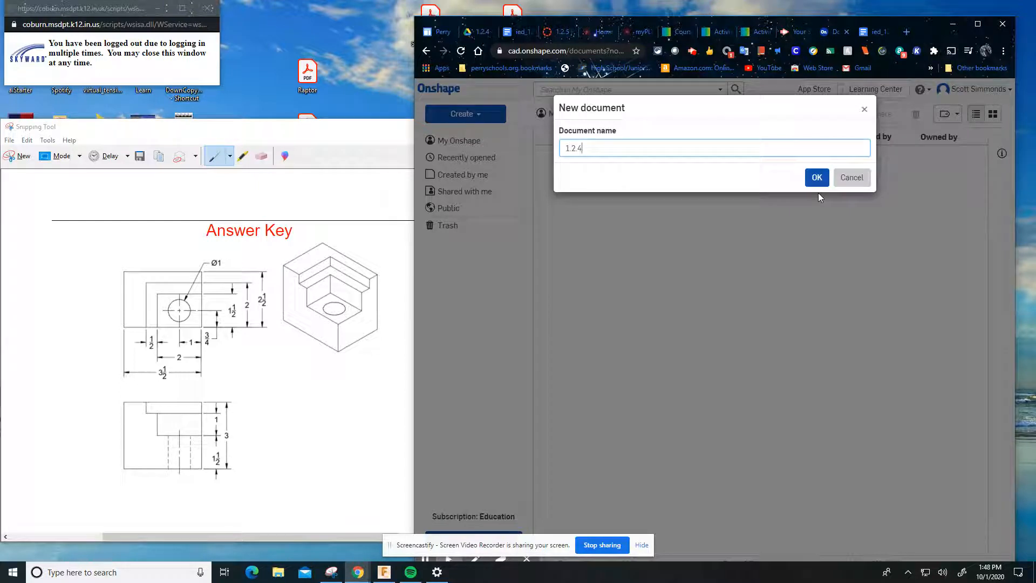
pyautogui.write(' Block')
pyautogui.click(817, 178)
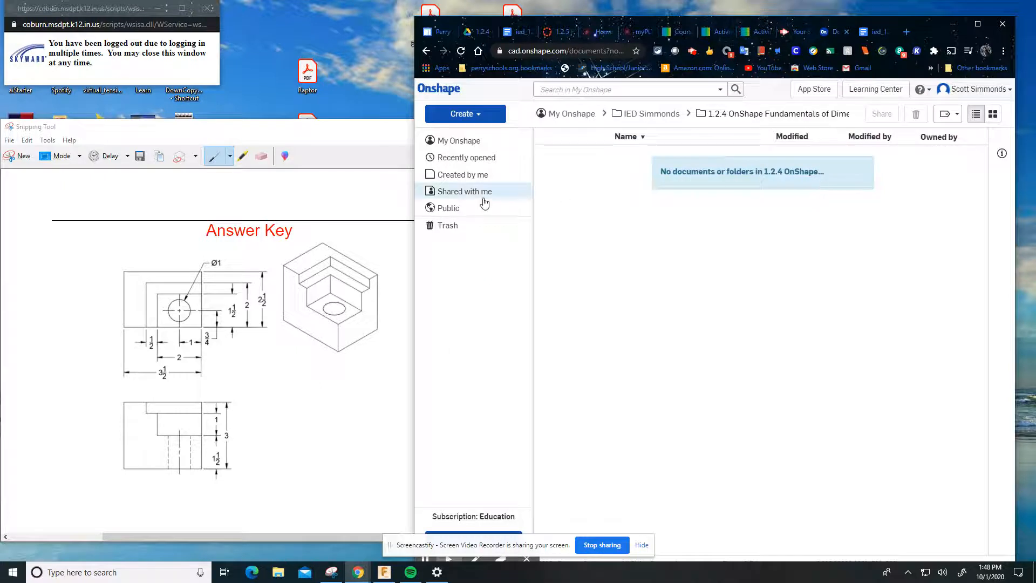
pyautogui.click(369, 150)
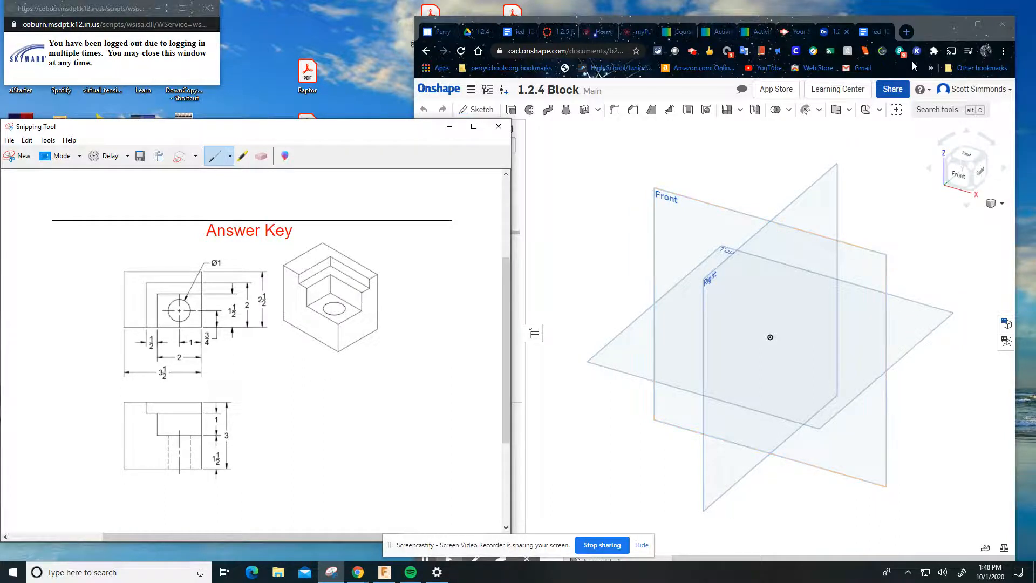
pyautogui.click(940, 38)
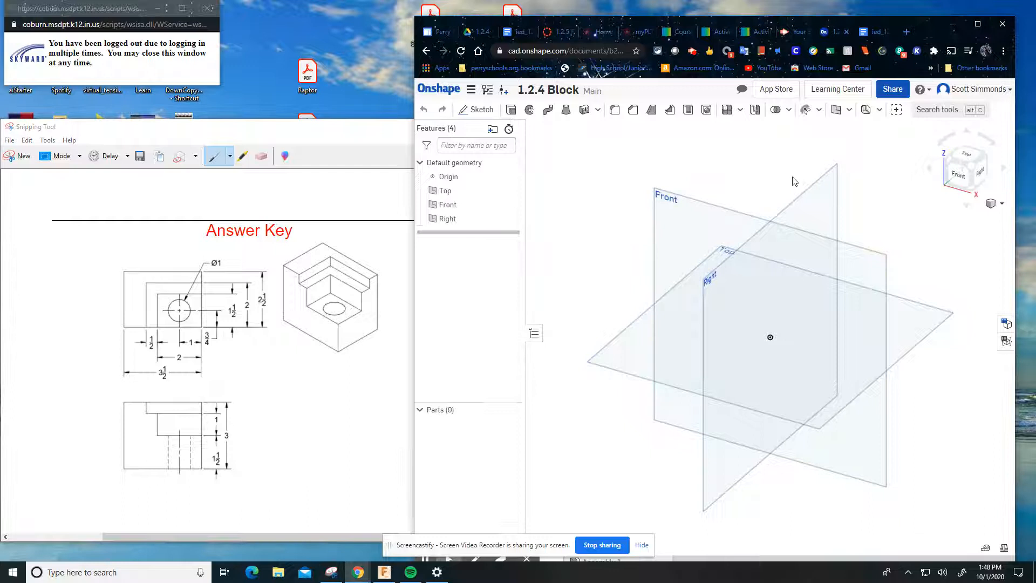
# Sketch a center point rectangle 3.5 in wide and 2.5 in high, centred on the origin of the Top plane.
pyautogui.click(969, 160)
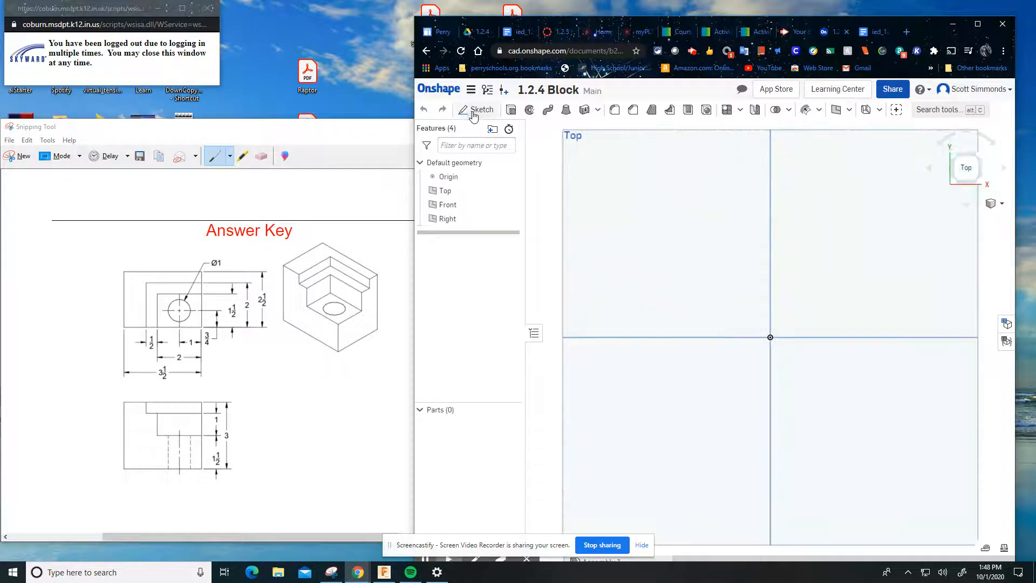
pyautogui.click(473, 112)
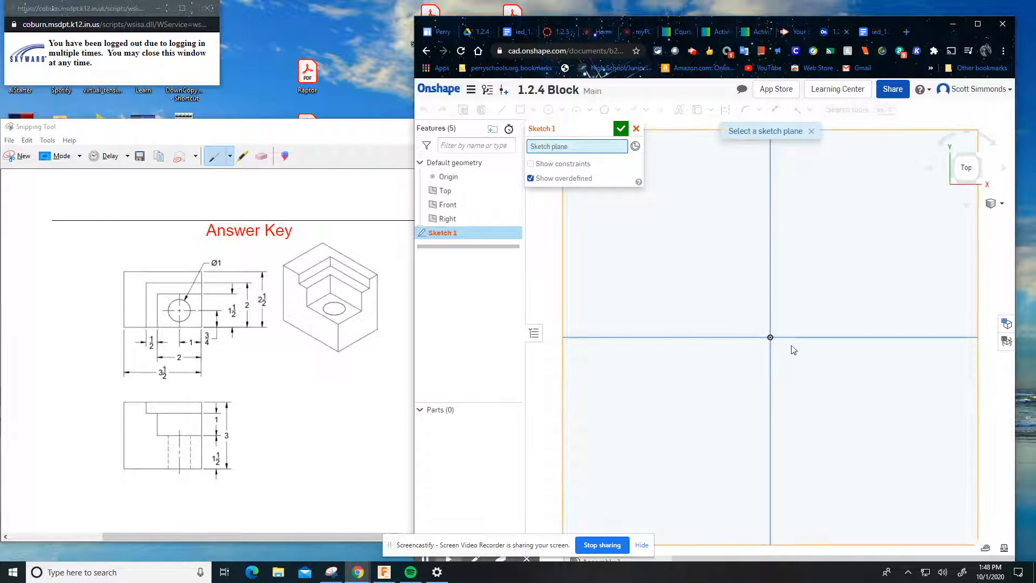
pyautogui.click(818, 319)
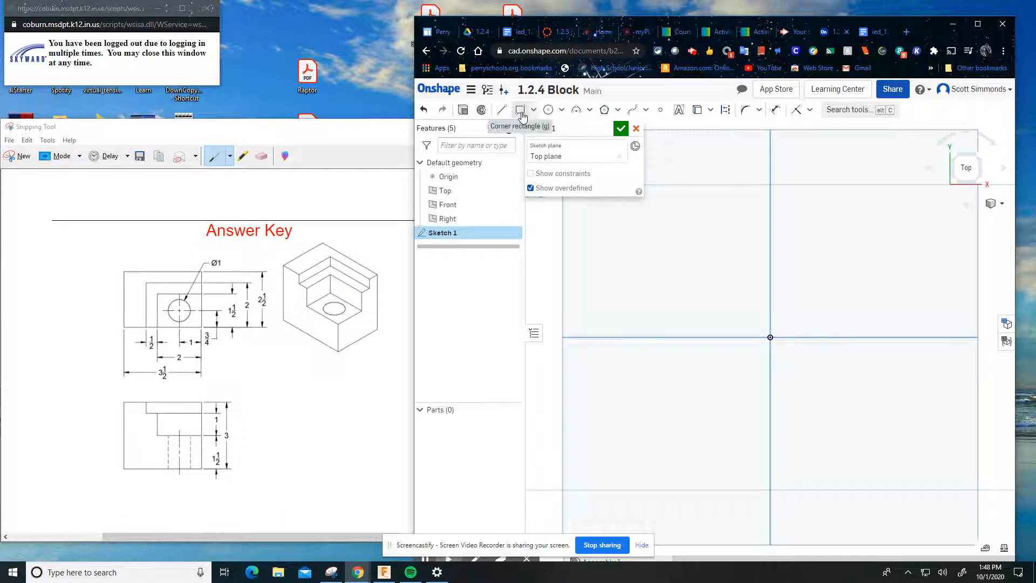
pyautogui.click(533, 110)
pyautogui.click(550, 149)
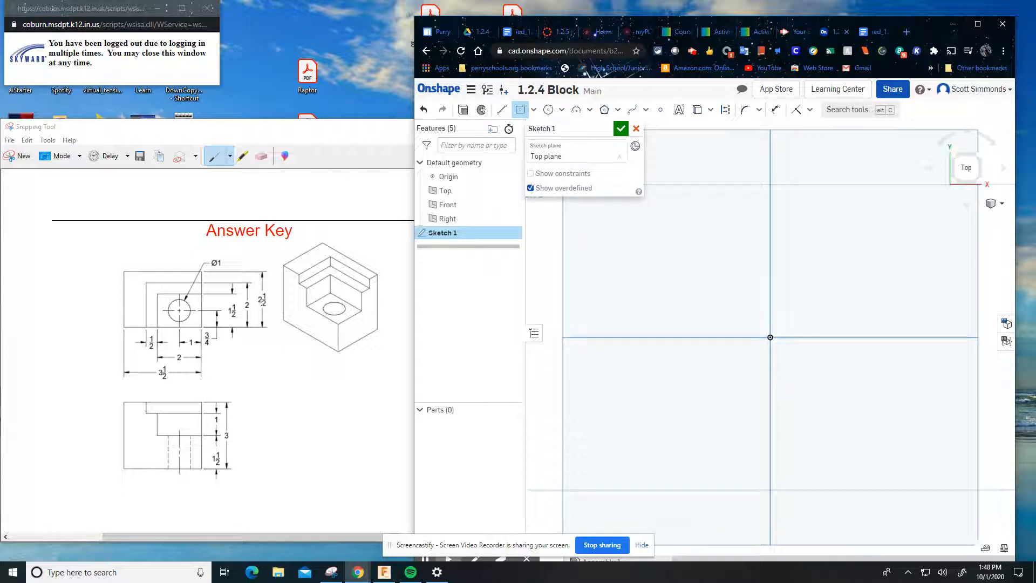
pyautogui.moveTo(770, 338); pyautogui.dragTo(844, 278)
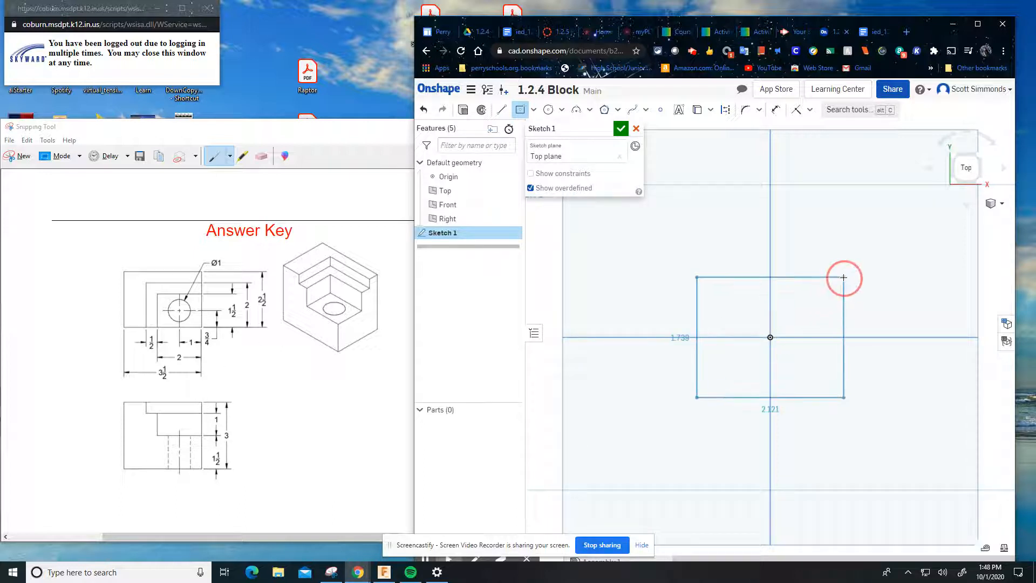
pyautogui.write('3.5')
pyautogui.press('Tab')
pyautogui.write('2.5')
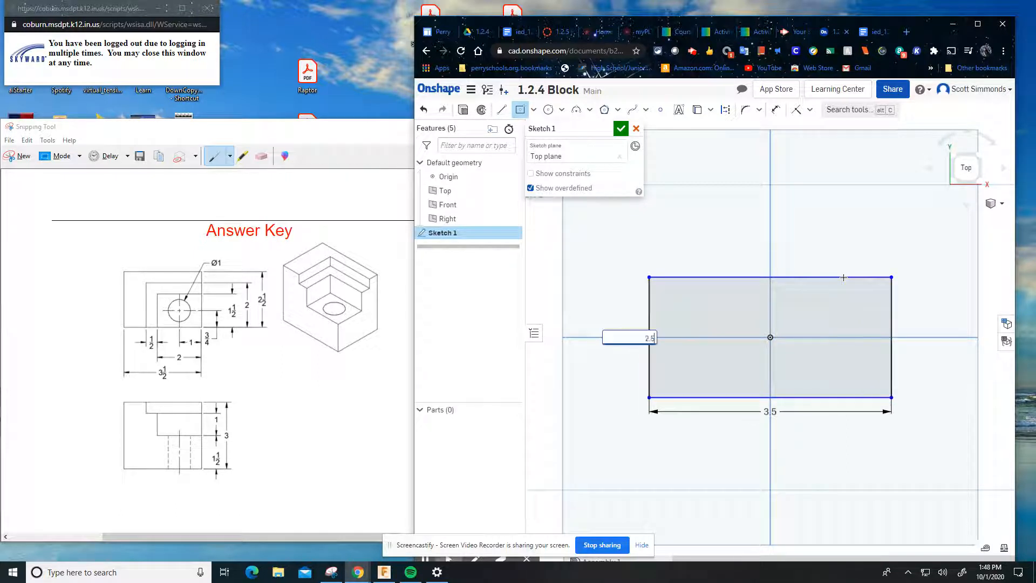
pyautogui.press('Return')
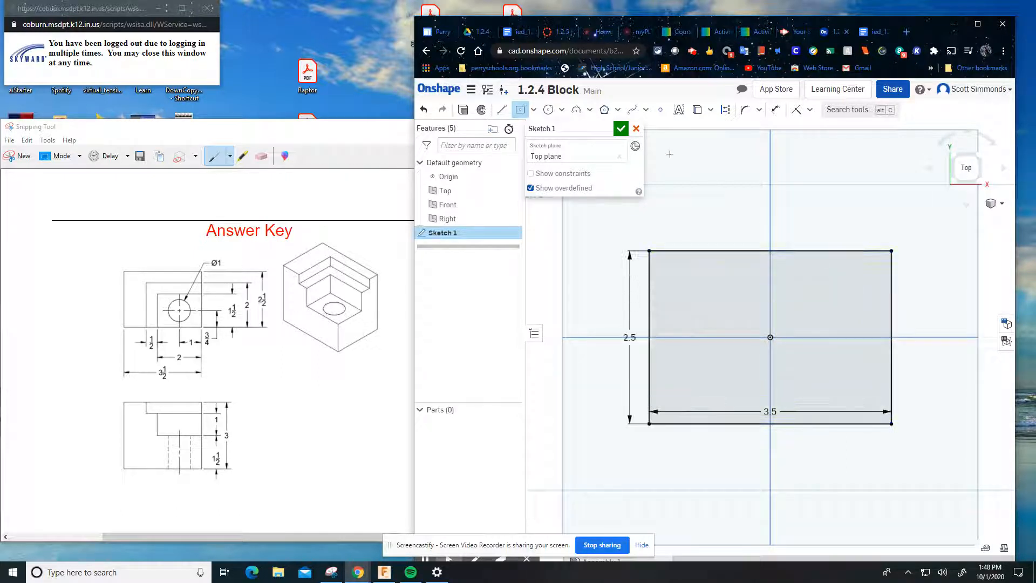
pyautogui.click(622, 128)
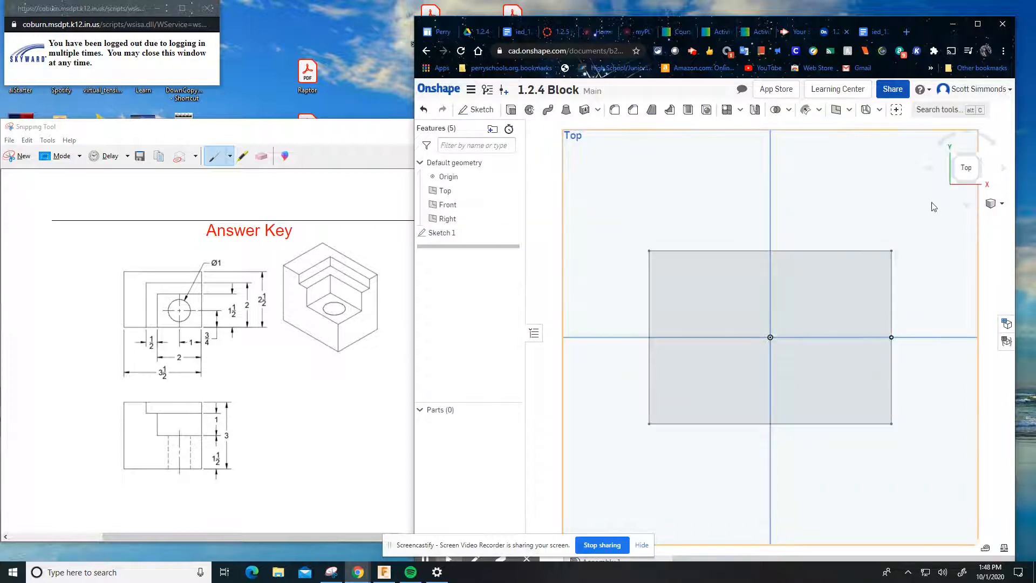
# Extrude the rectangle upward as a new solid with a depth of 3 in.
pyautogui.moveTo(969, 181); pyautogui.dragTo(966, 143)
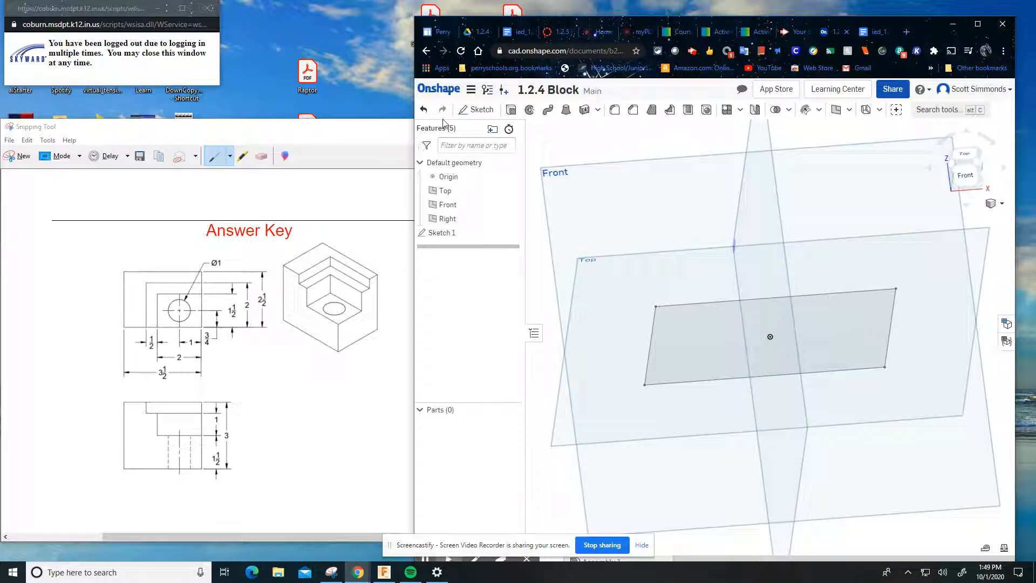
pyautogui.click(511, 110)
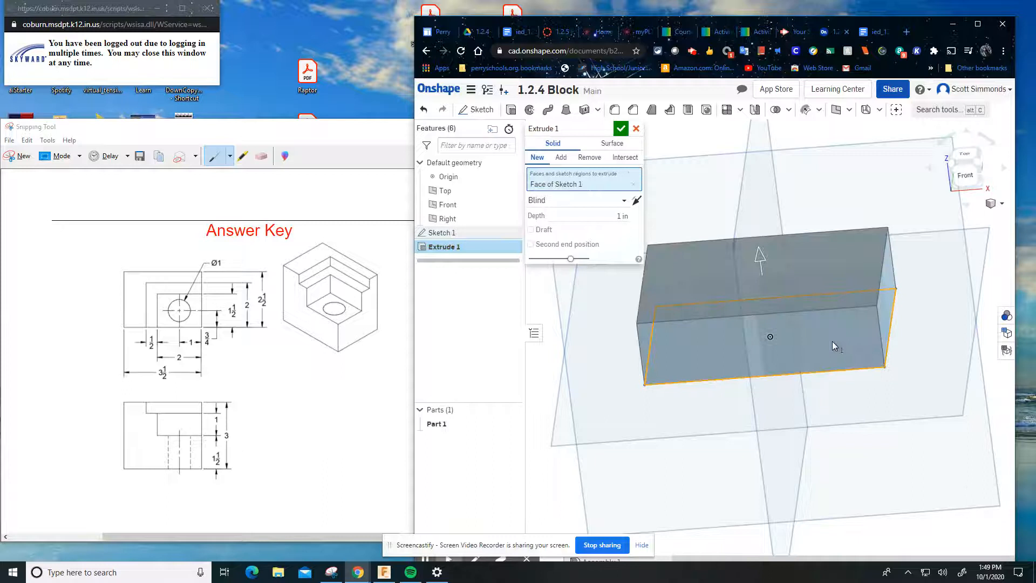
pyautogui.click(623, 217)
pyautogui.write('3')
pyautogui.click(621, 130)
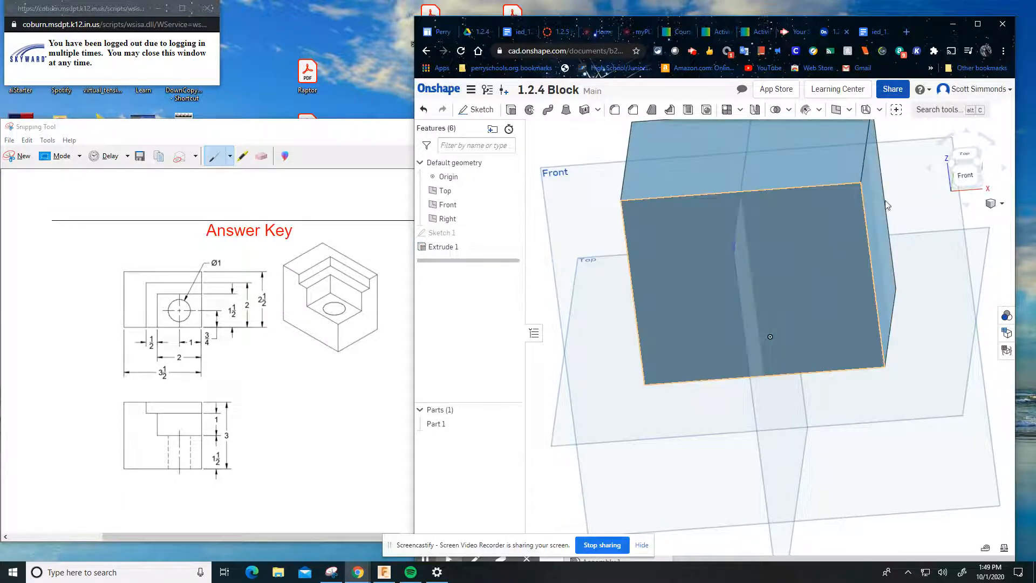
pyautogui.click(995, 203)
pyautogui.click(978, 220)
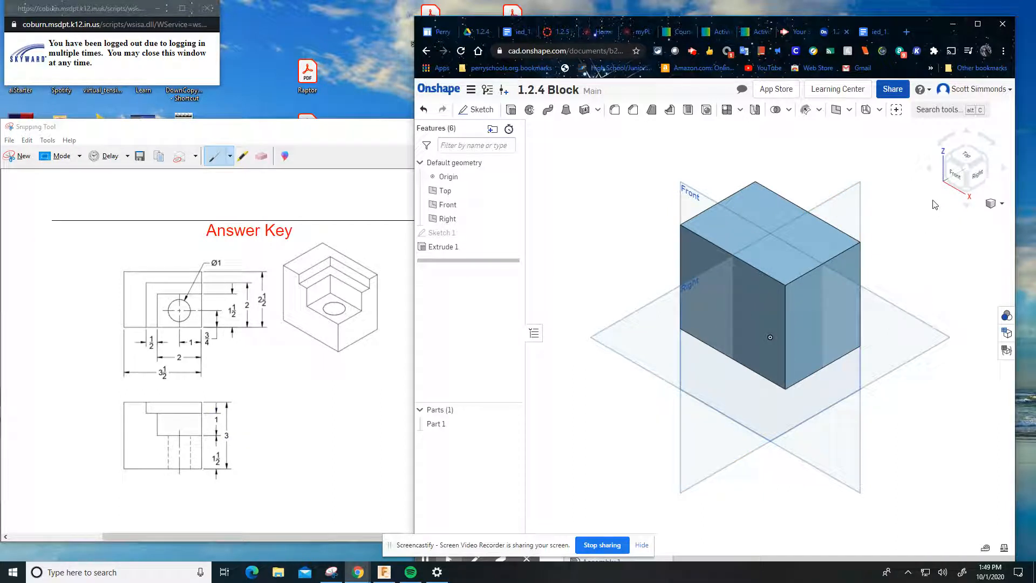
# Sketch a corner rectangle 2.5 in wide and 2 in high on the block's top face, starting from its front right corner.
pyautogui.click(968, 156)
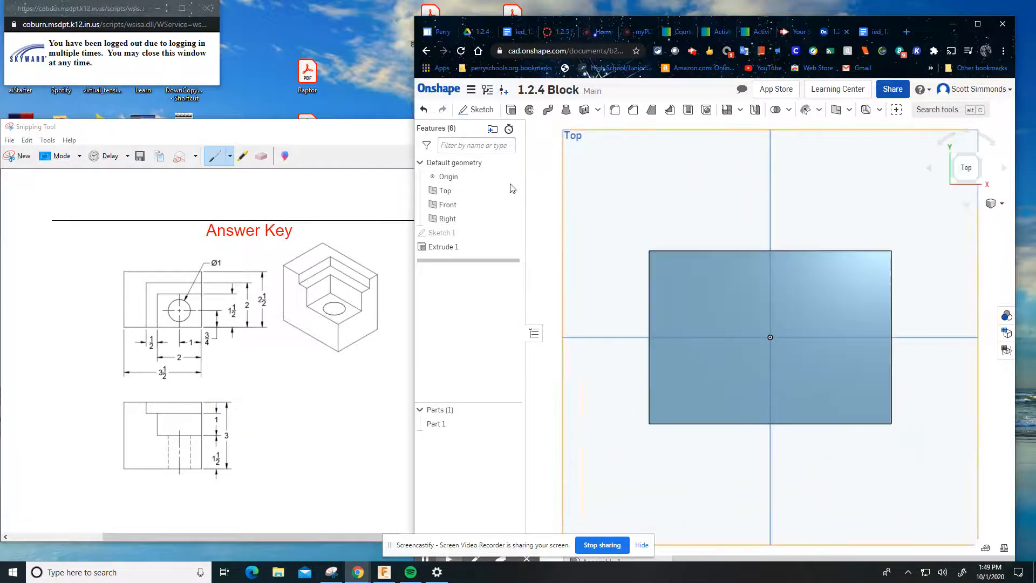
pyautogui.click(480, 112)
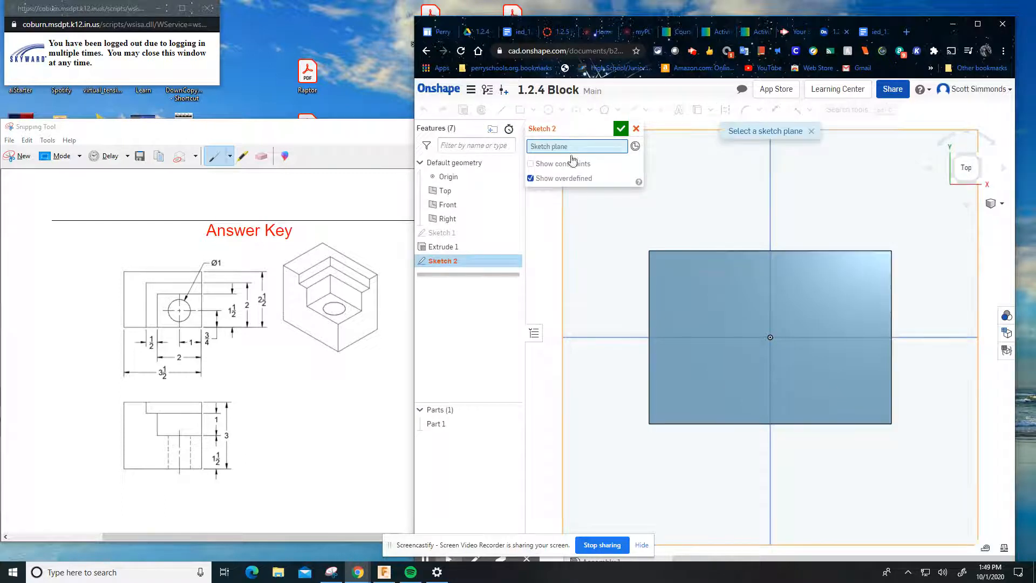
pyautogui.click(830, 323)
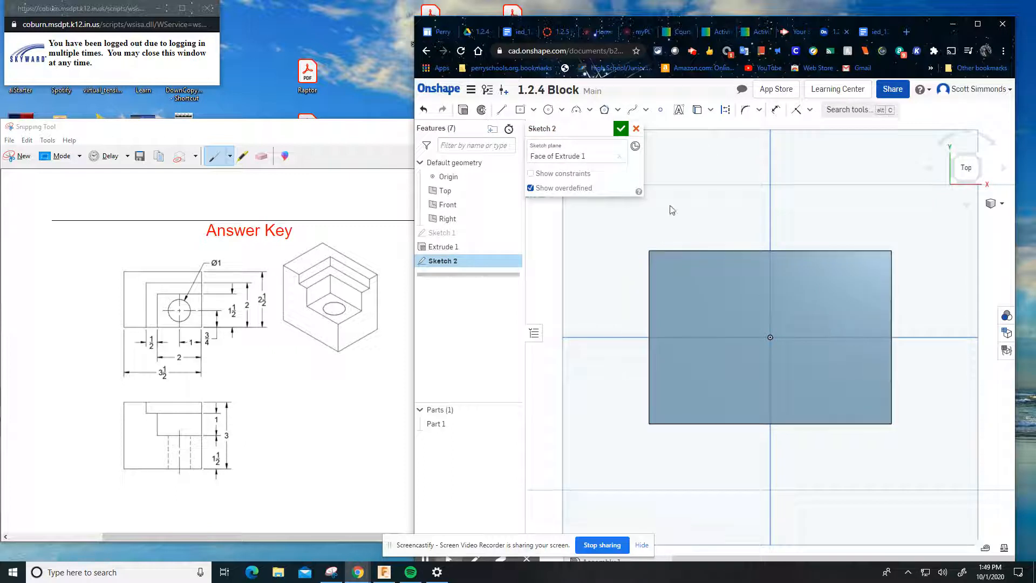
pyautogui.click(534, 111)
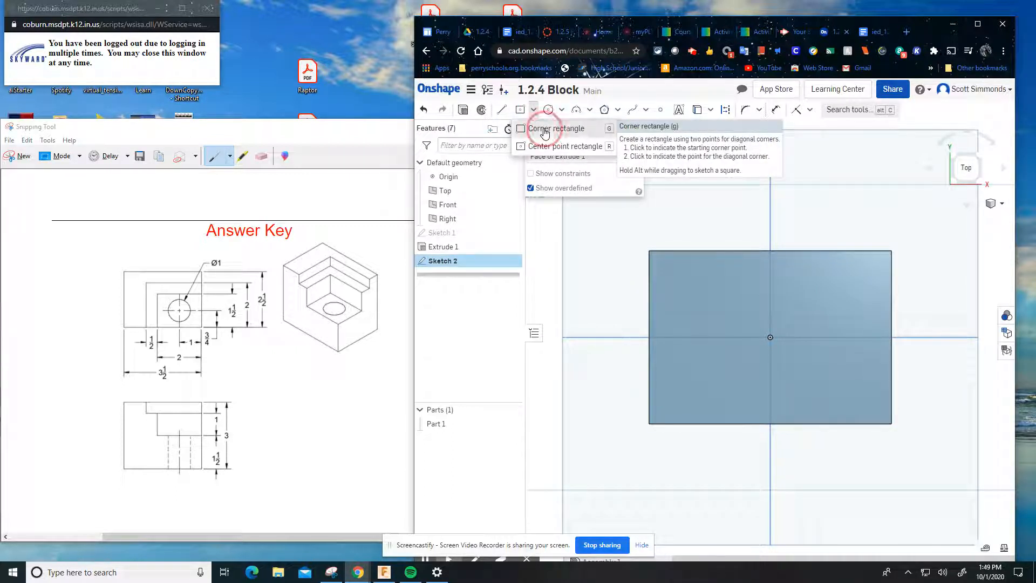
pyautogui.click(545, 130)
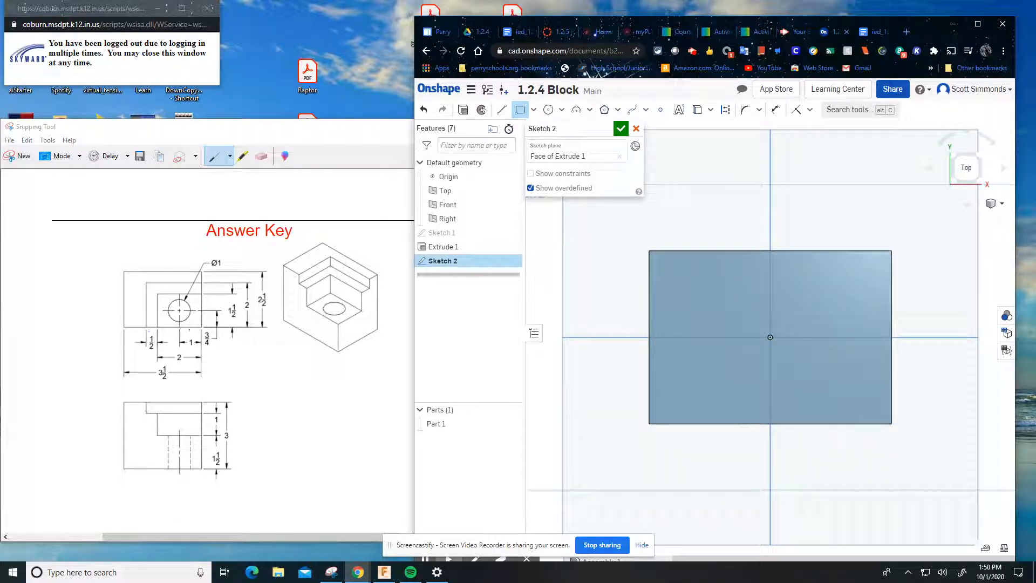
pyautogui.click(892, 424)
pyautogui.click(803, 350)
pyautogui.write('2.5')
pyautogui.press('Return')
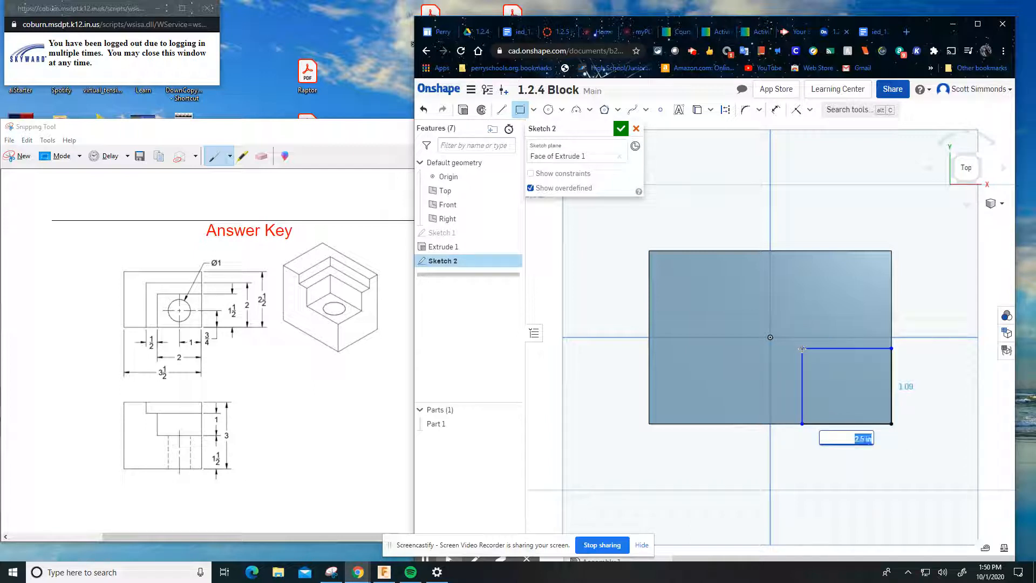
pyautogui.write('2')
pyautogui.press('Return')
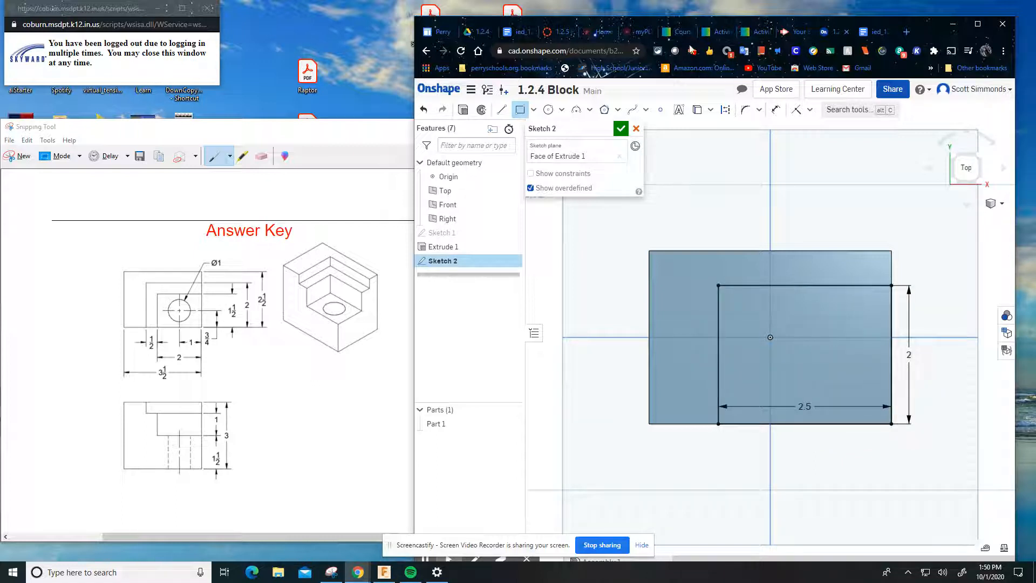
pyautogui.click(621, 129)
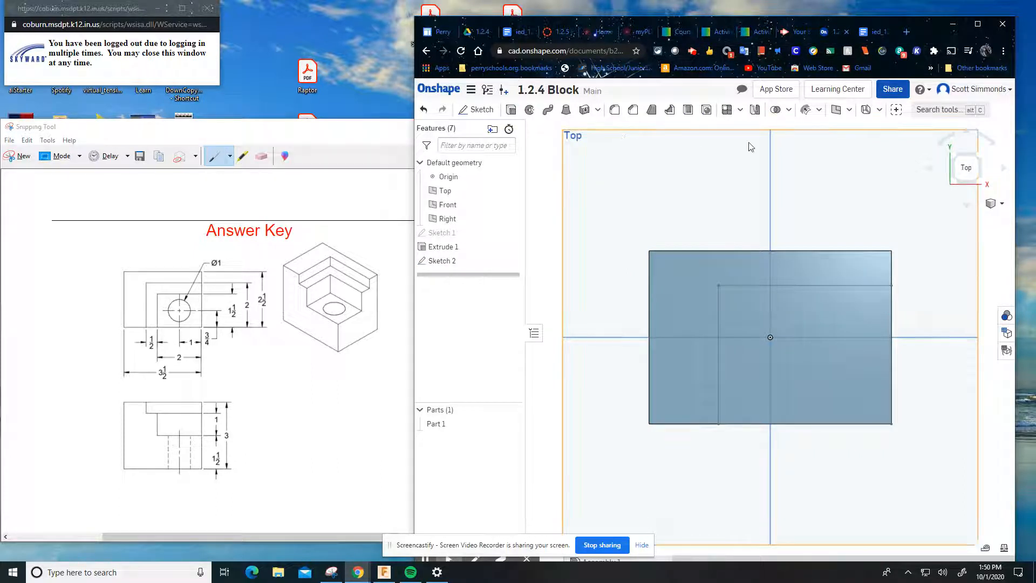
# Cut the 2.5 by 2 in rectangle into the block with a Remove extrude 0.5 in deep.
pyautogui.moveTo(972, 170); pyautogui.dragTo(970, 159)
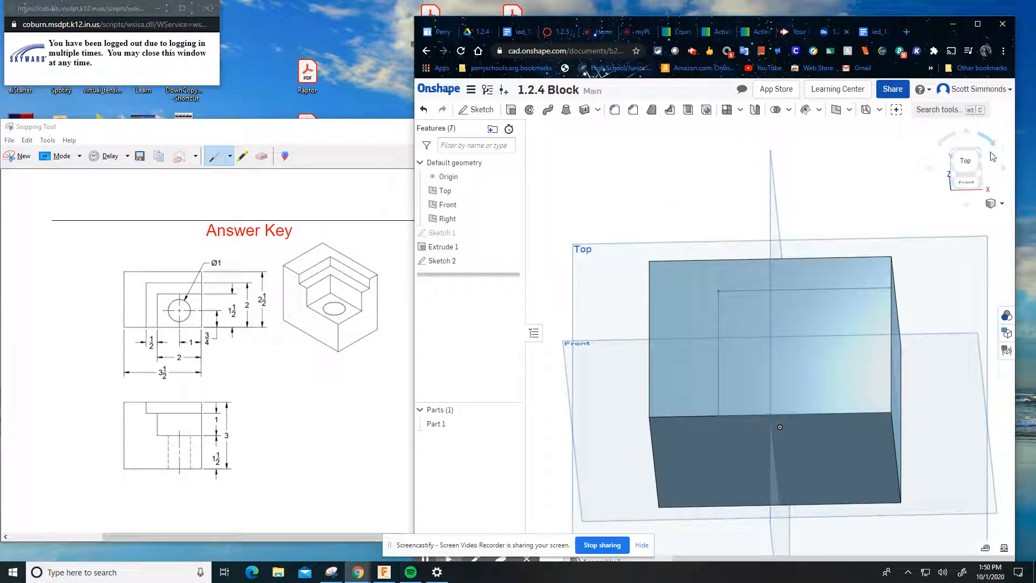
pyautogui.moveTo(746, 256)
pyautogui.mouseDown(button='right')
pyautogui.moveTo(753, 246)
pyautogui.moveTo(750, 255)
pyautogui.mouseUp(button='right')
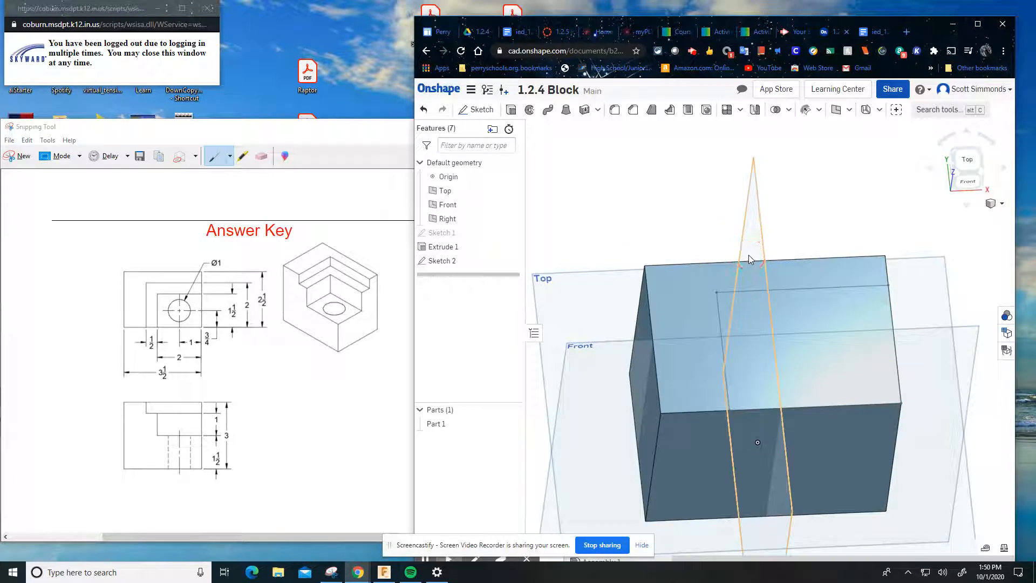
pyautogui.click(511, 110)
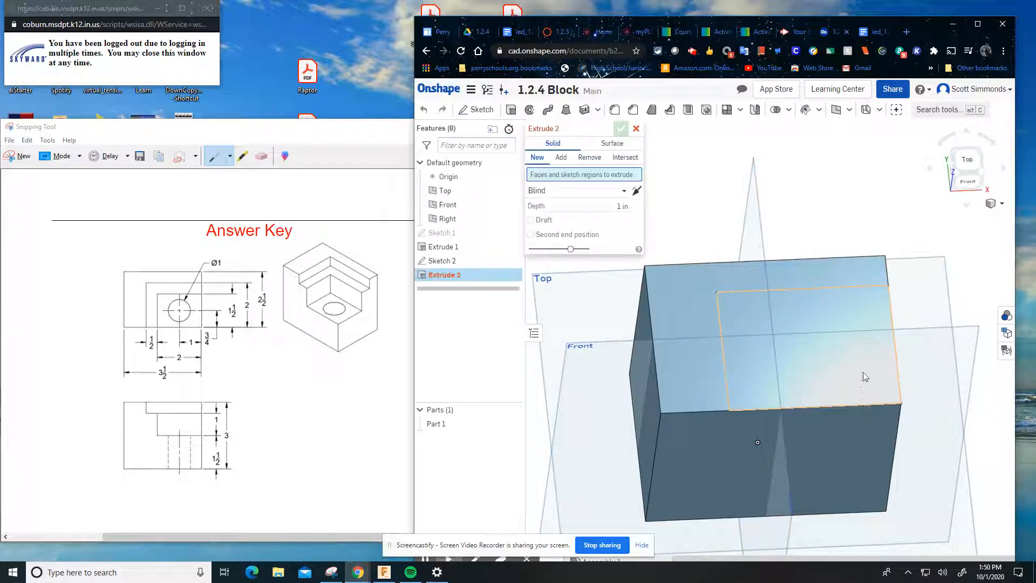
pyautogui.click(850, 359)
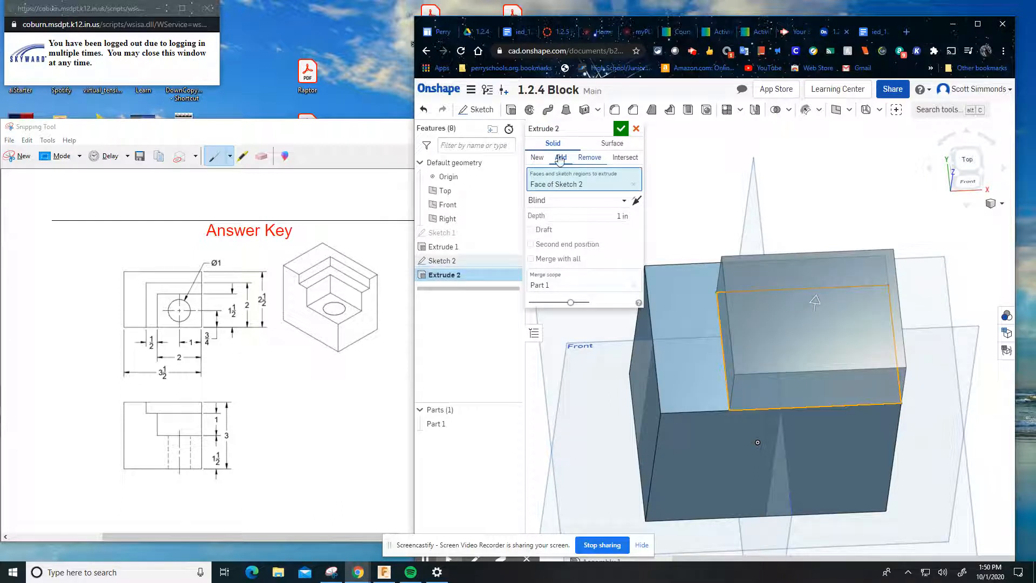
pyautogui.click(590, 157)
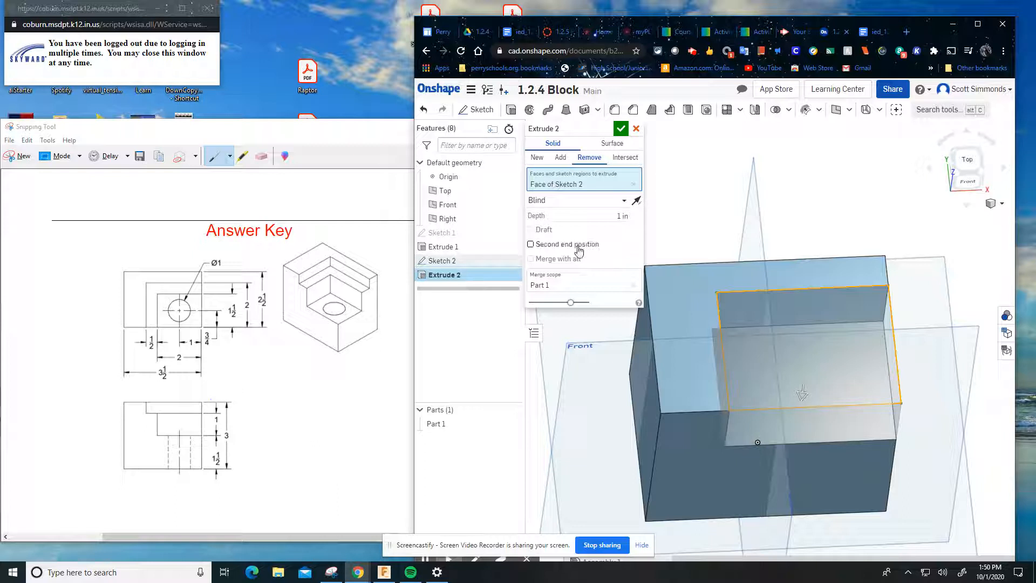
pyautogui.click(622, 216)
pyautogui.write('.5')
pyautogui.press('Return')
pyautogui.click(621, 129)
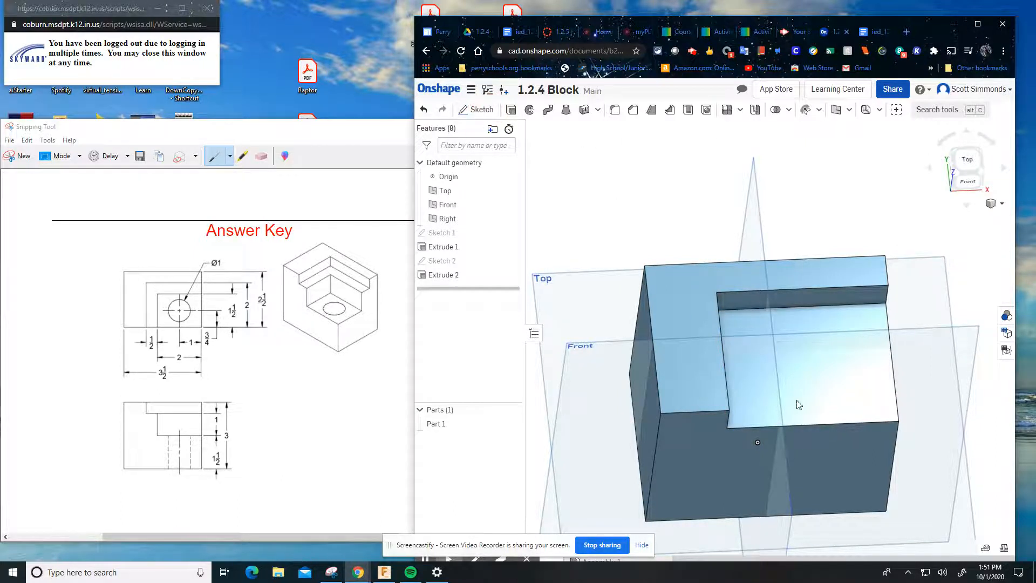
# Sketch a corner rectangle about 1.25 in high on the recessed step face, starting from its front right corner.
pyautogui.click(476, 109)
pyautogui.click(860, 387)
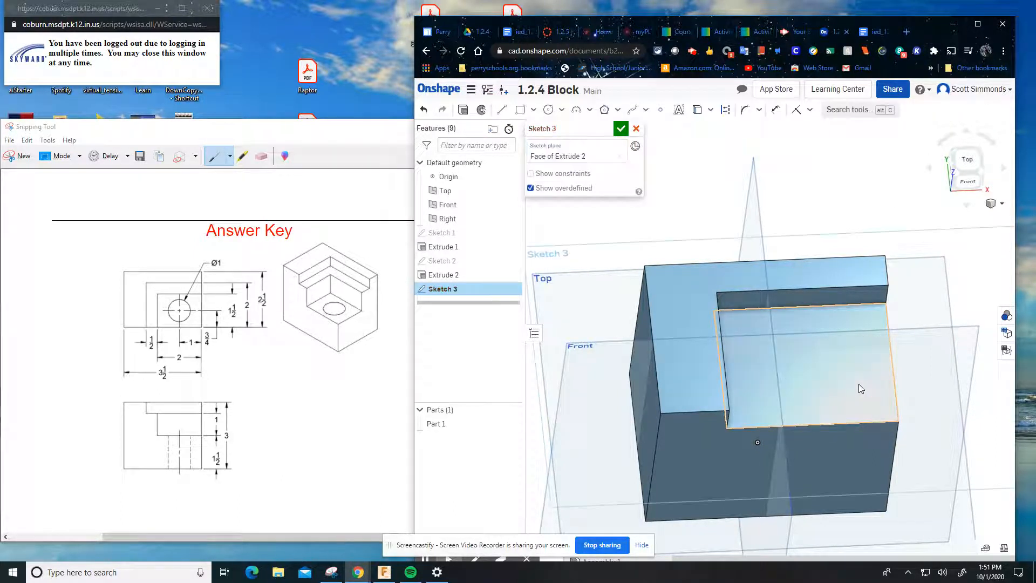
pyautogui.click(967, 161)
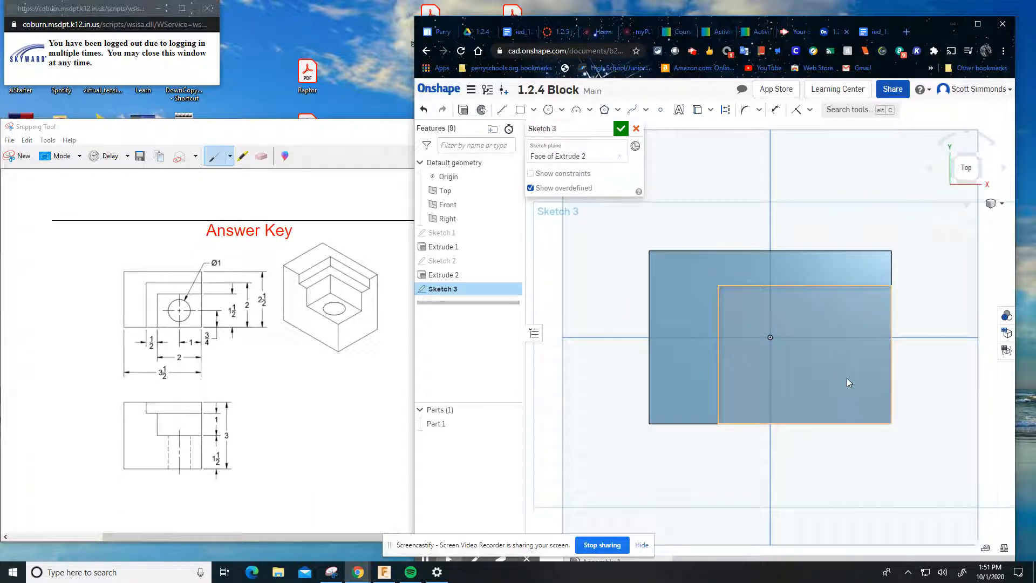
pyautogui.click(522, 113)
pyautogui.click(534, 111)
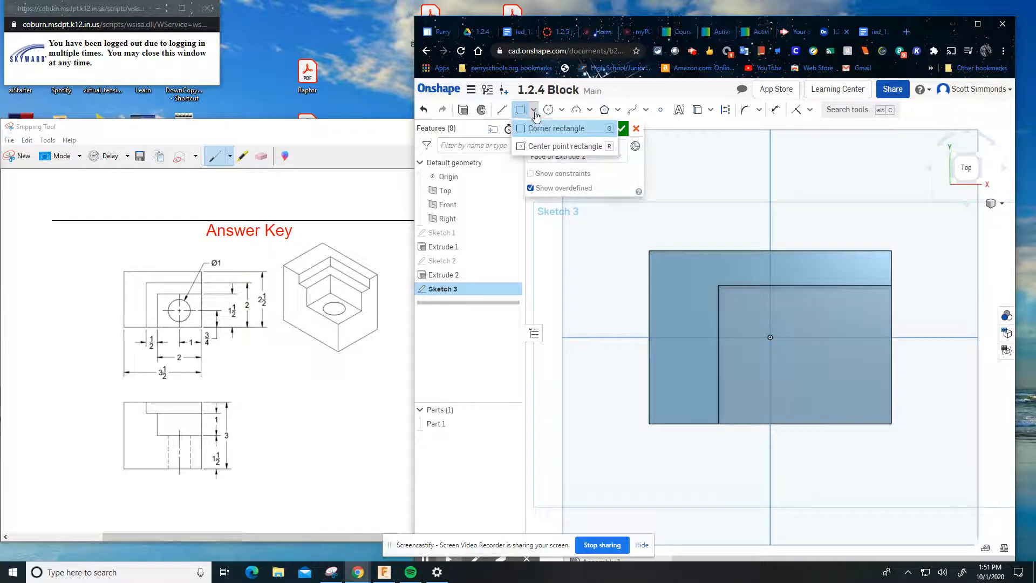
pyautogui.click(556, 128)
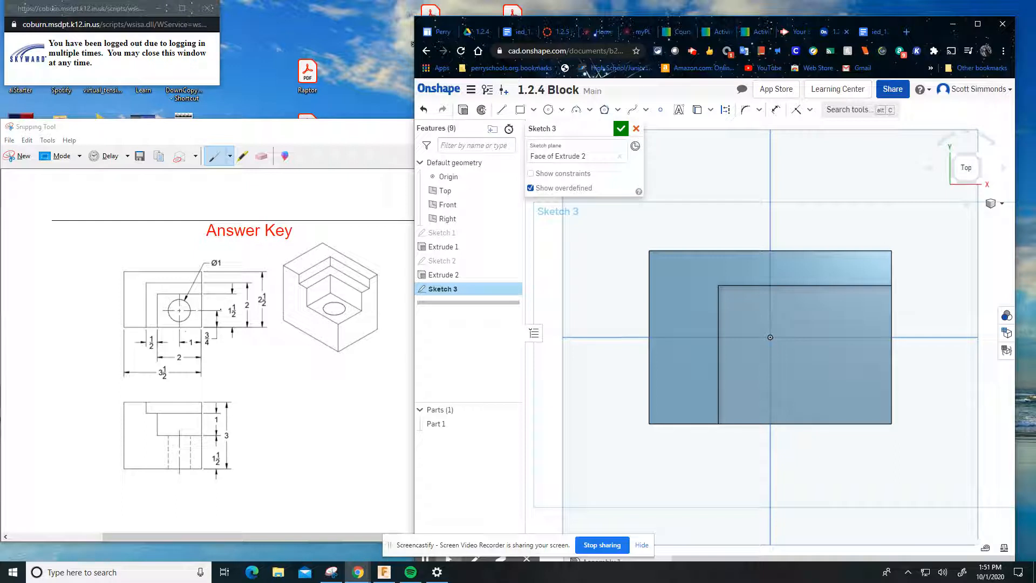
pyautogui.moveTo(892, 425); pyautogui.dragTo(836, 377)
pyautogui.moveTo(795, 348); pyautogui.dragTo(795, 348)
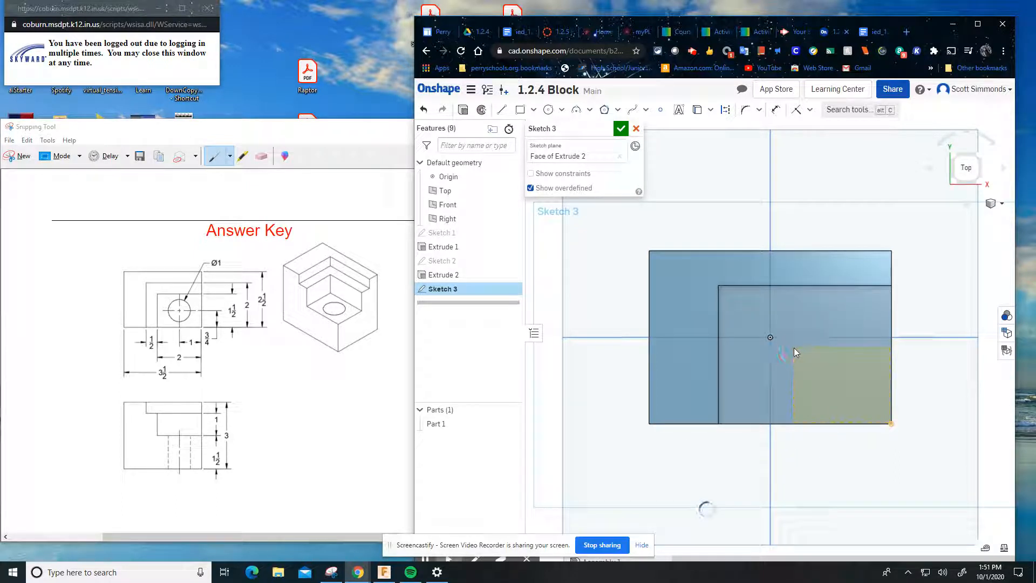
pyautogui.click(521, 110)
pyautogui.moveTo(892, 425); pyautogui.dragTo(785, 340)
# Set the new rectangle's width to 2 in and its height to 1.5 in, and finish the sketch.
pyautogui.write('2')
pyautogui.press('Tab')
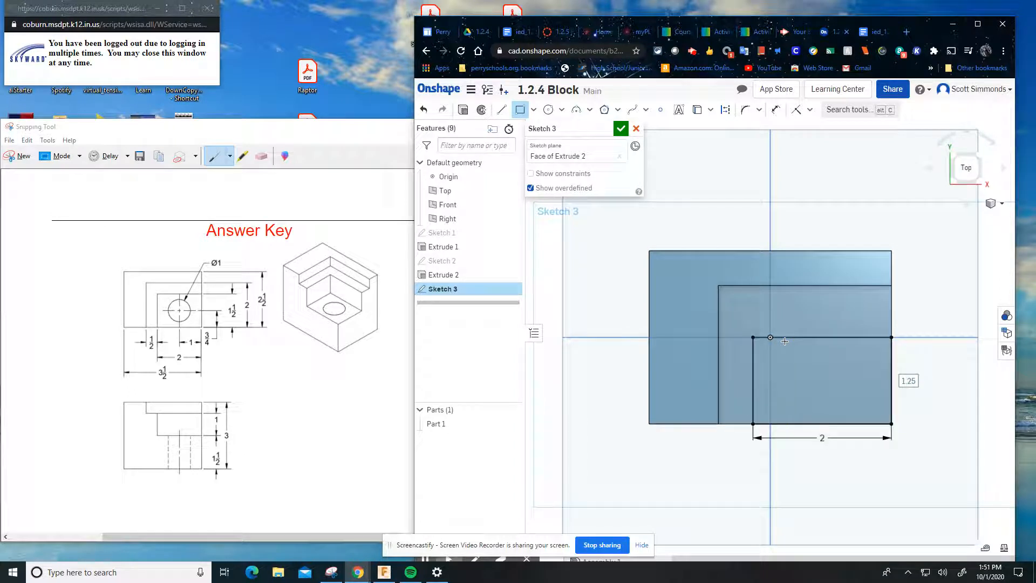
pyautogui.write('1.')
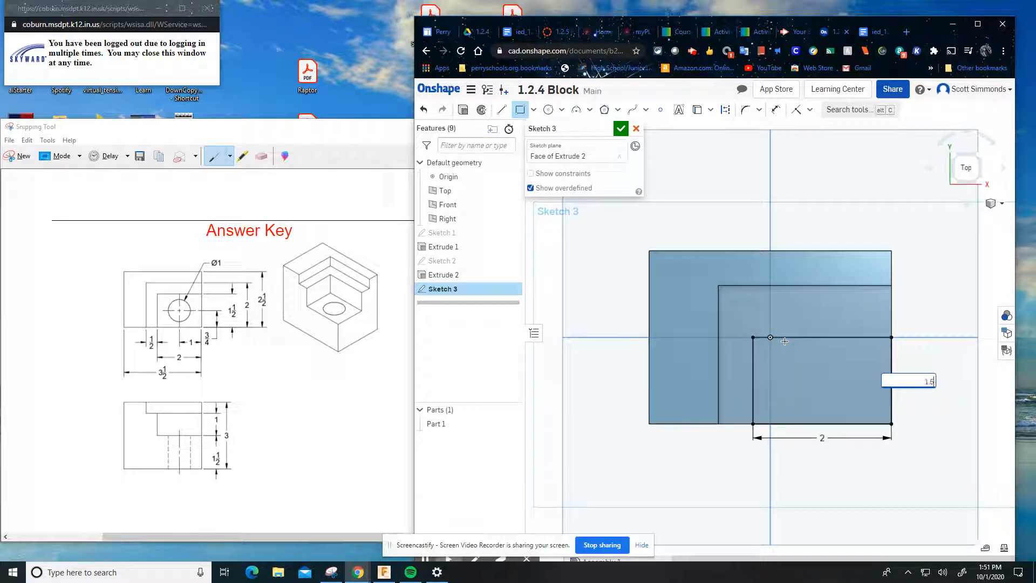
pyautogui.write('5')
pyautogui.press('Return')
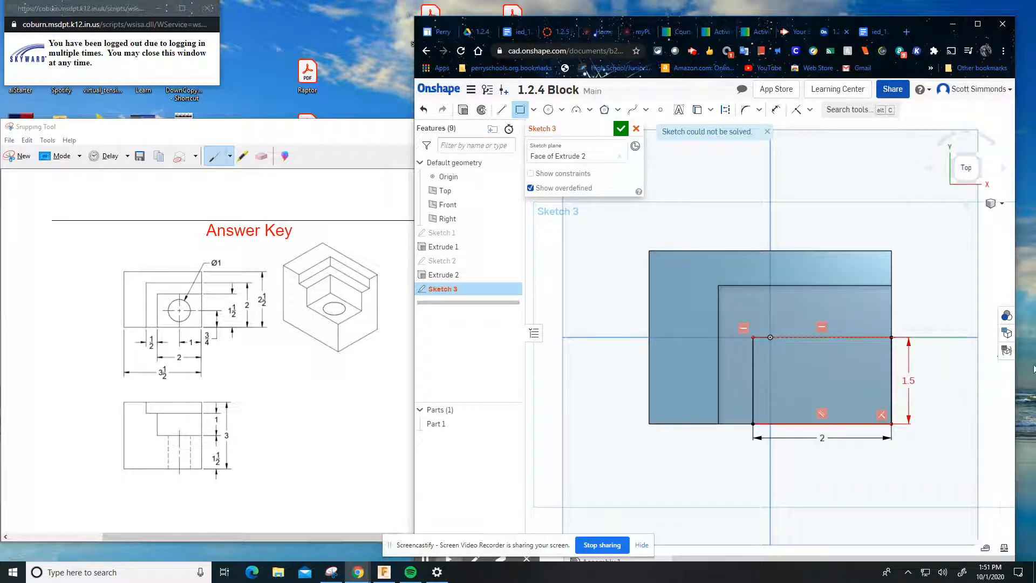
pyautogui.click(620, 129)
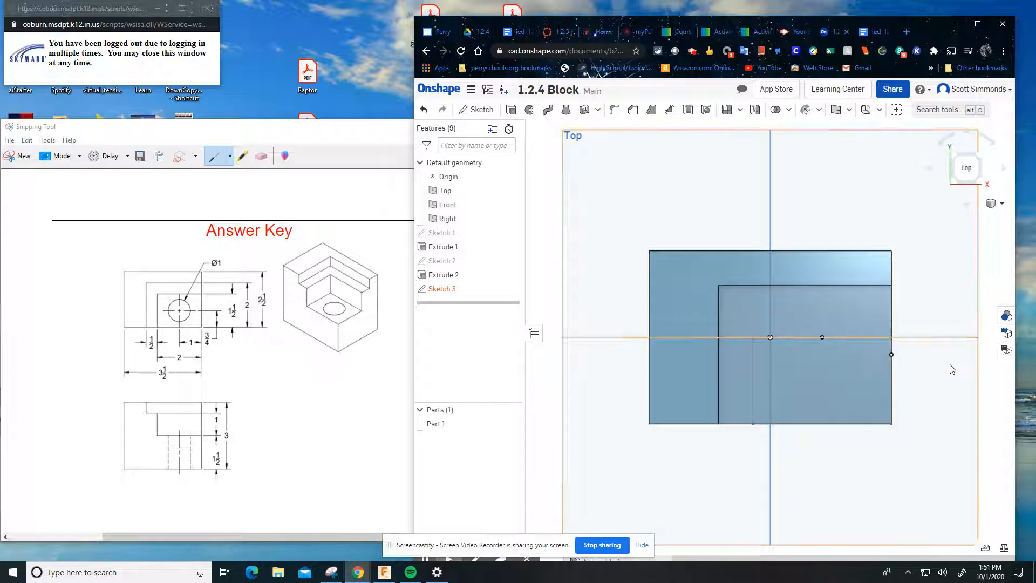
# Cut the new rectangle down into the block with a Remove extrude 1 in deep.
pyautogui.click(510, 108)
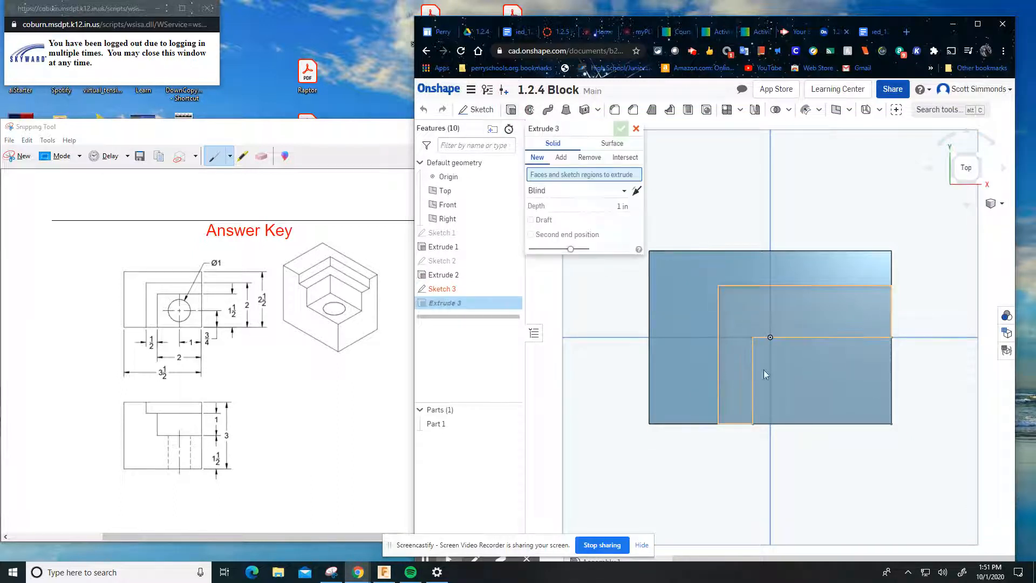
pyautogui.click(840, 396)
pyautogui.click(957, 168)
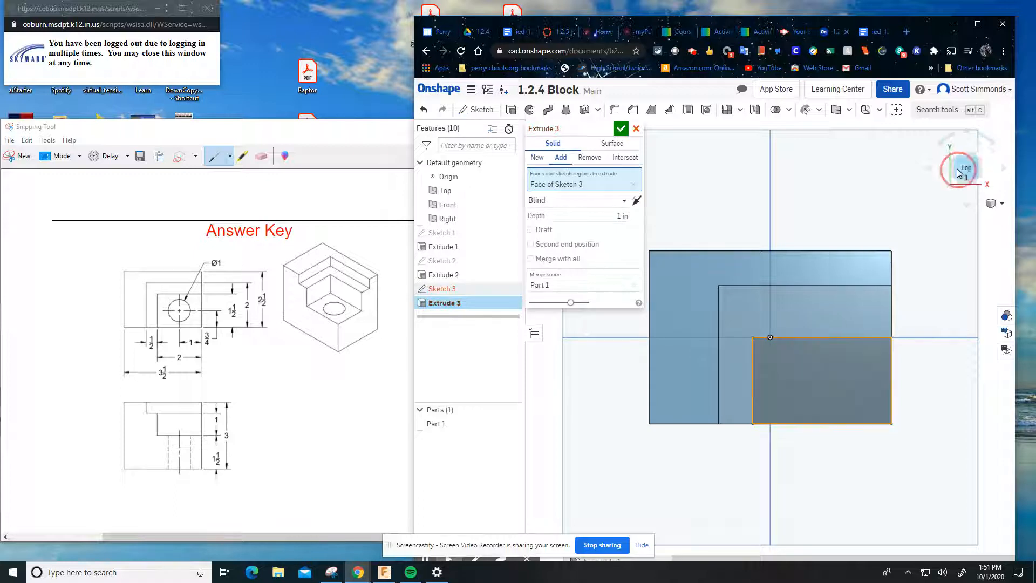
pyautogui.click(591, 158)
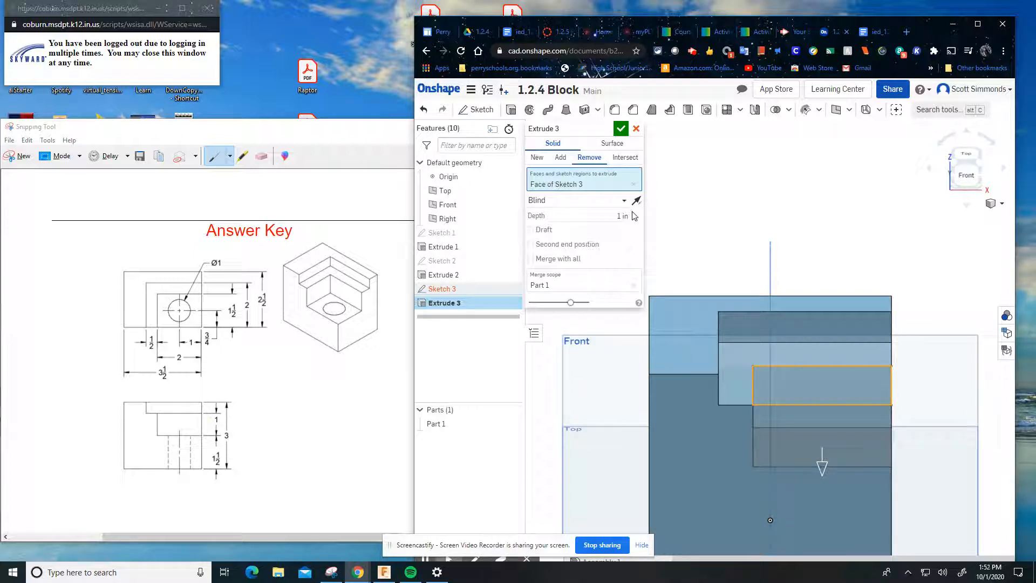
pyautogui.click(621, 128)
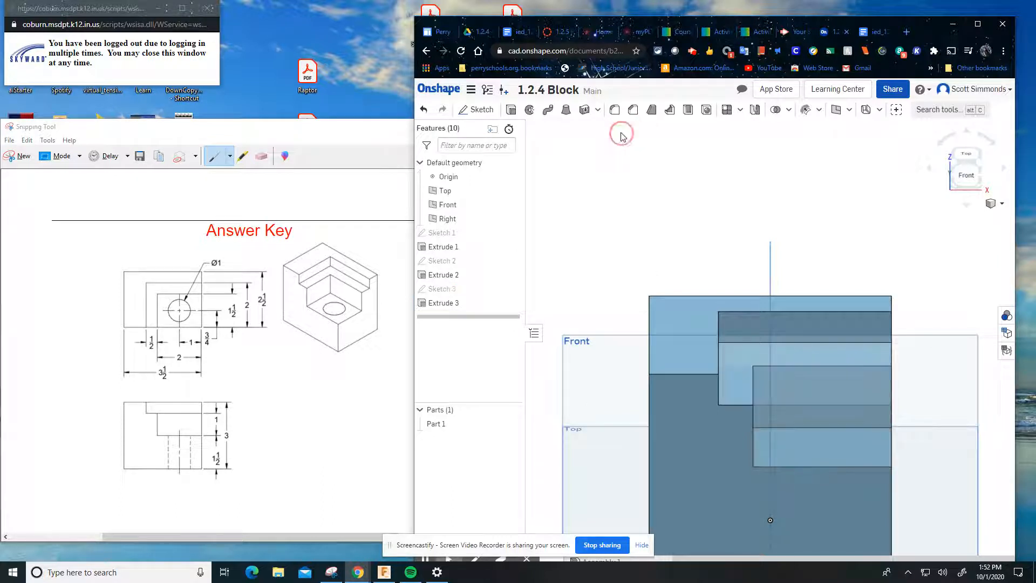
pyautogui.moveTo(970, 166); pyautogui.dragTo(965, 181)
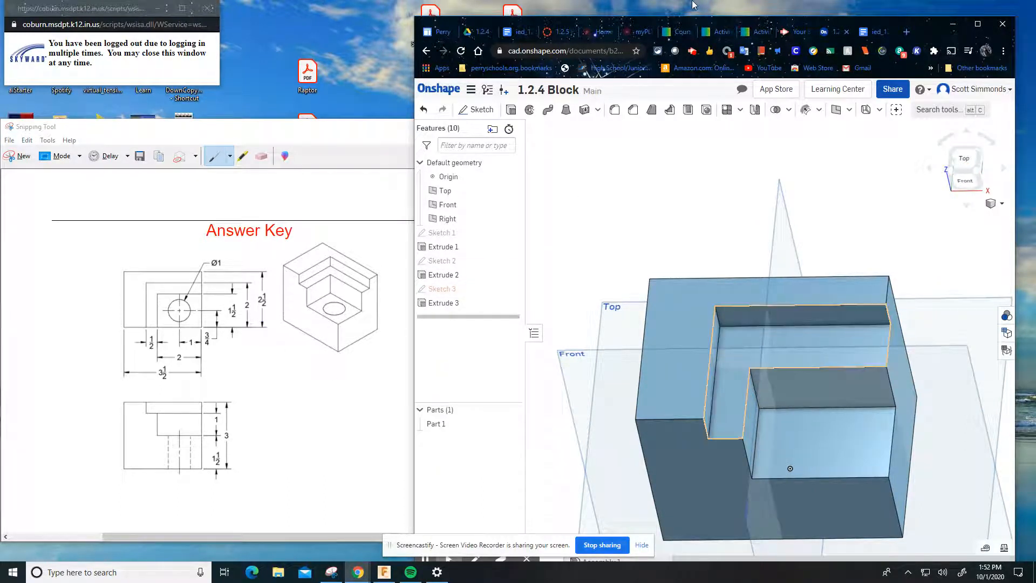
pyautogui.click(978, 24)
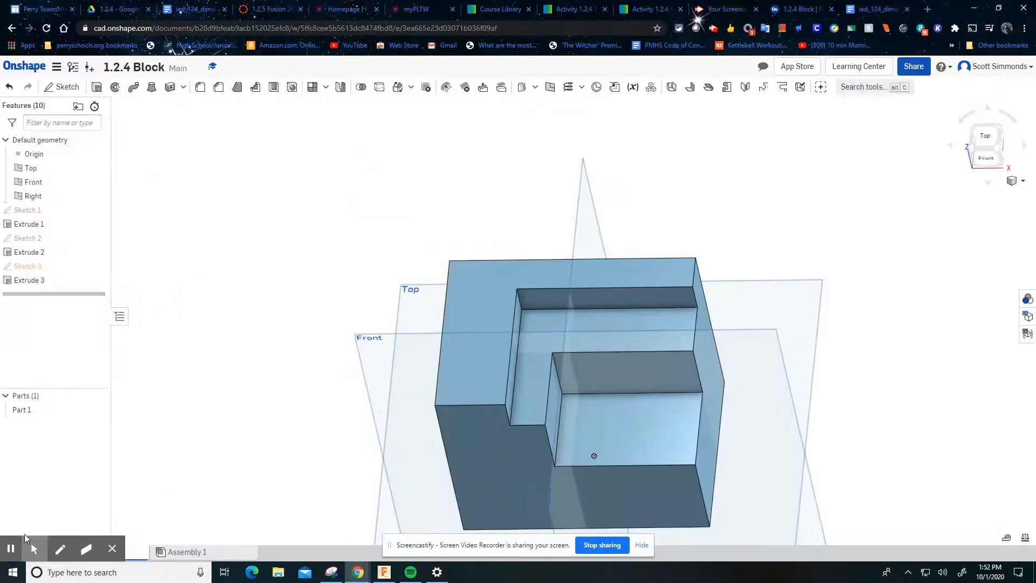
pyautogui.click(999, 8)
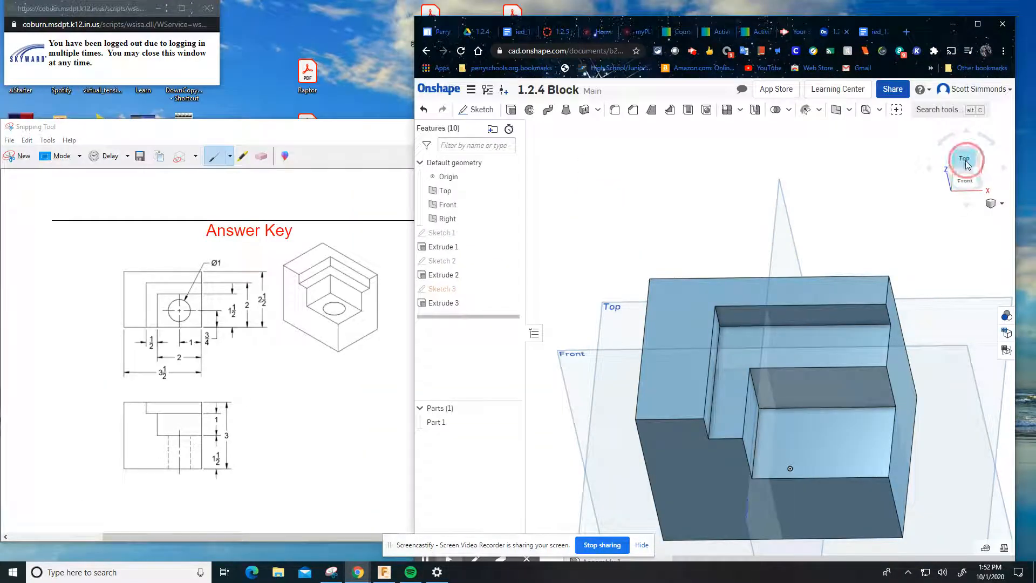
# Sketch a 1 in diameter circle on the lowest step face, centred in line with the midpoints of its back and left edges.
pyautogui.click(966, 165)
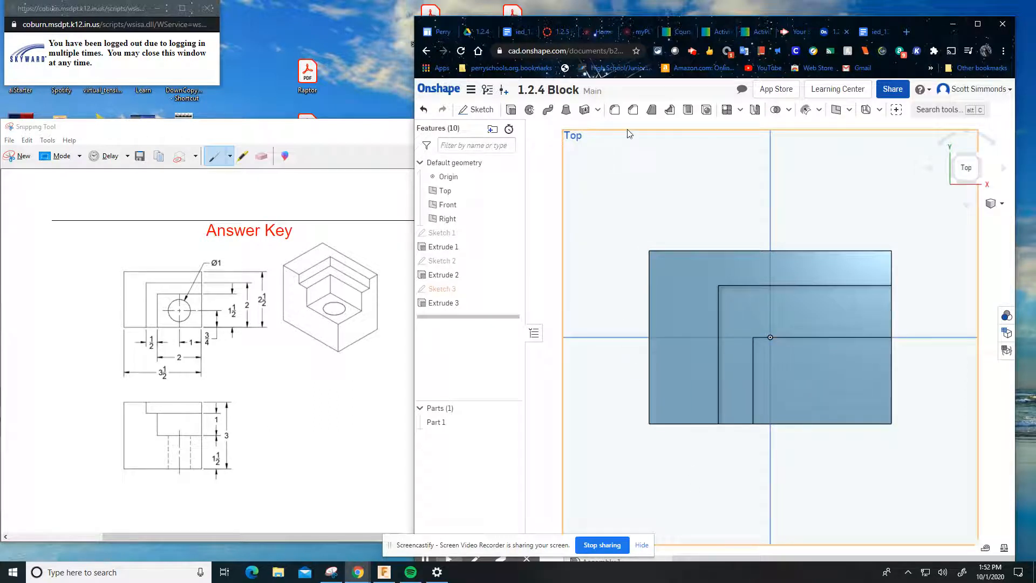
pyautogui.click(475, 109)
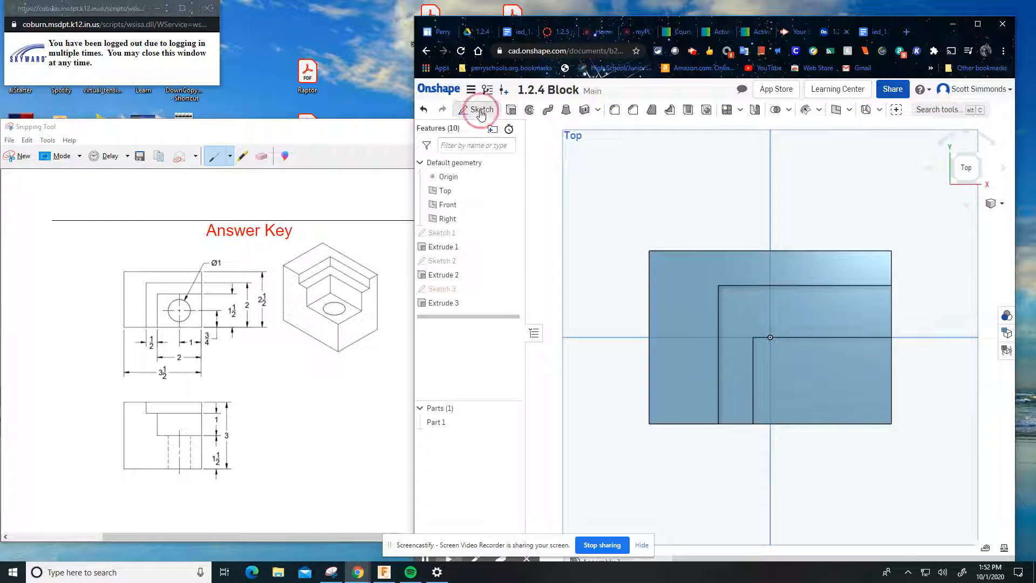
pyautogui.click(817, 387)
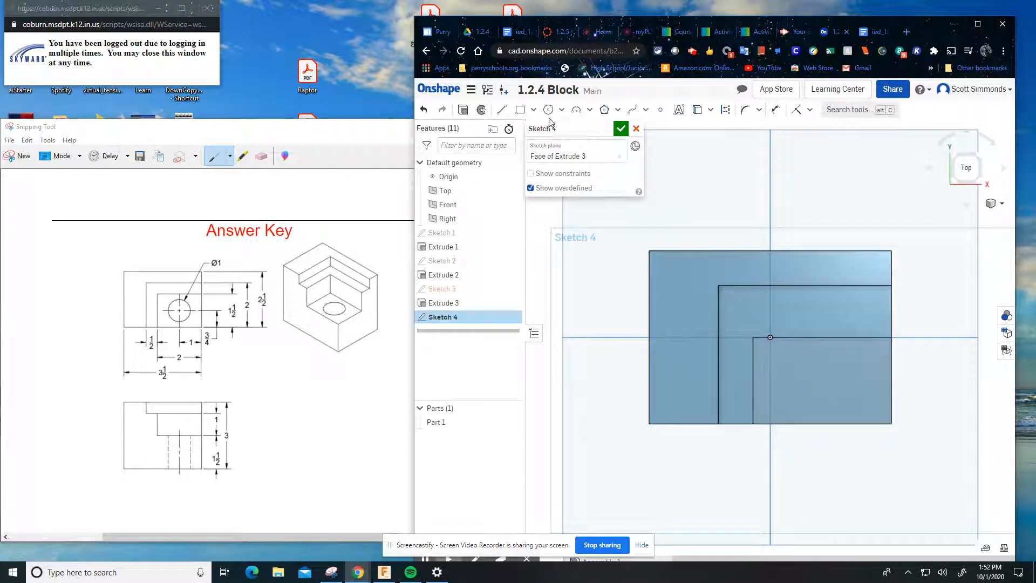
pyautogui.click(550, 112)
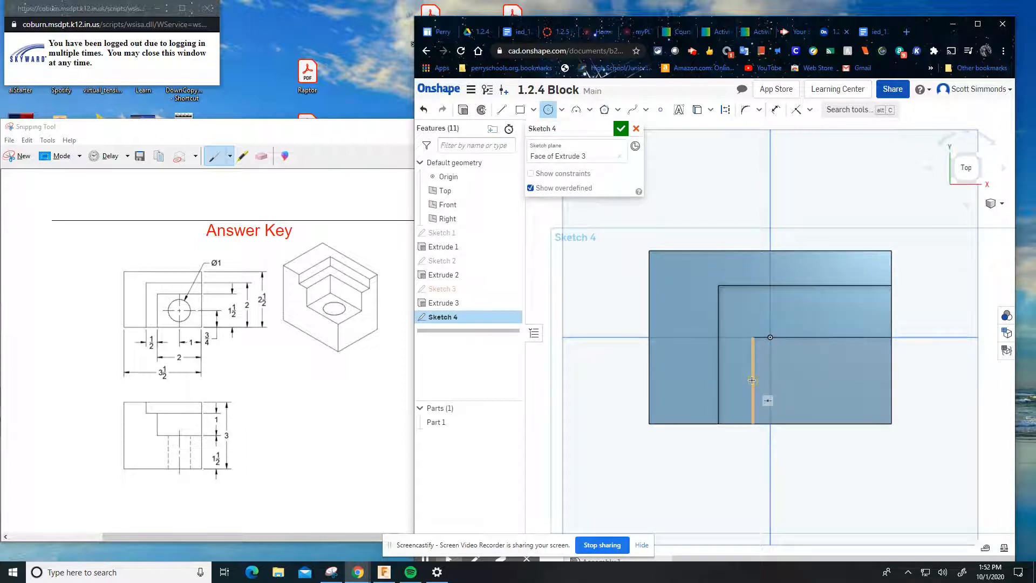
pyautogui.click(825, 377)
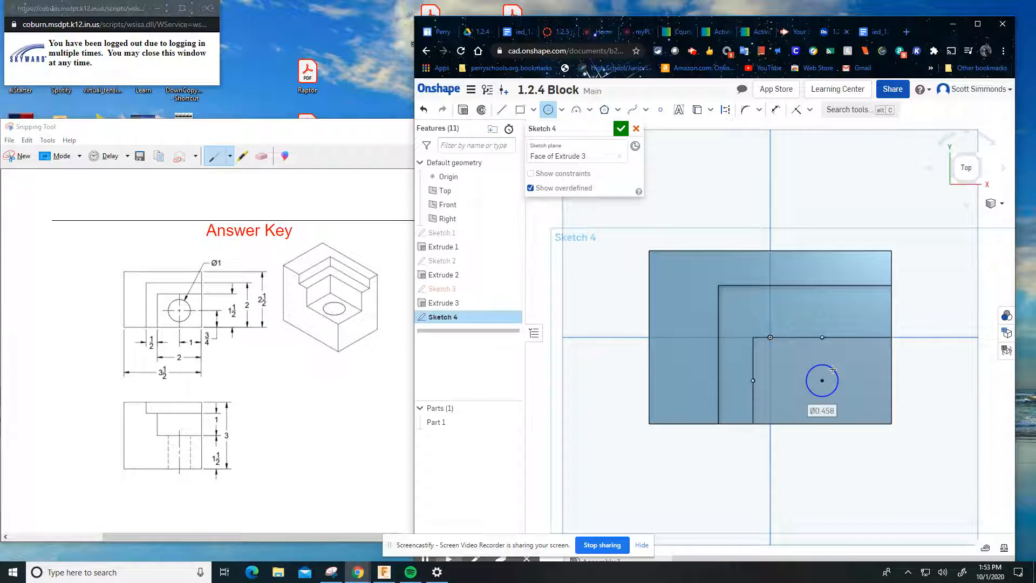
pyautogui.write('1')
pyautogui.press('Return')
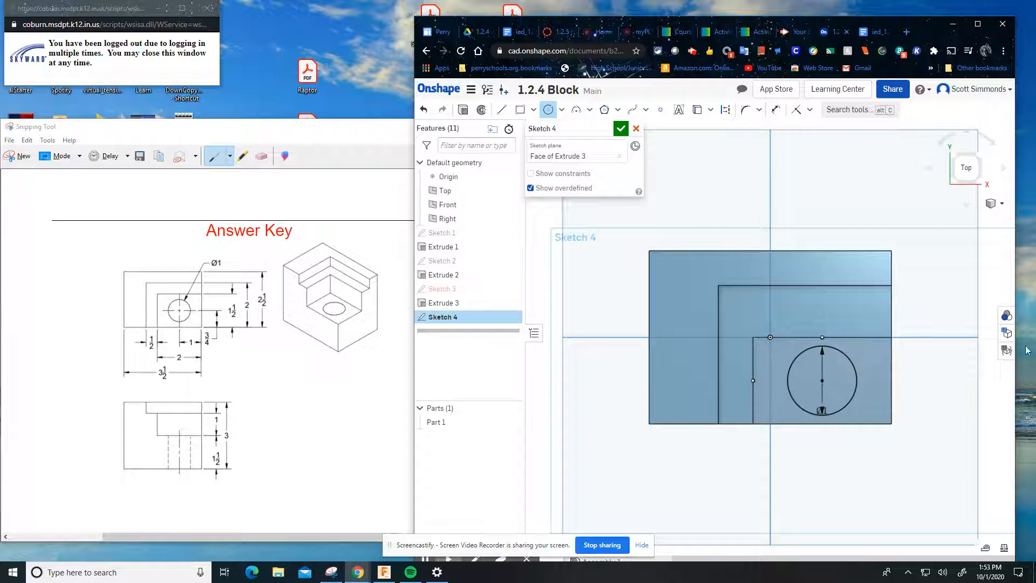
pyautogui.click(621, 129)
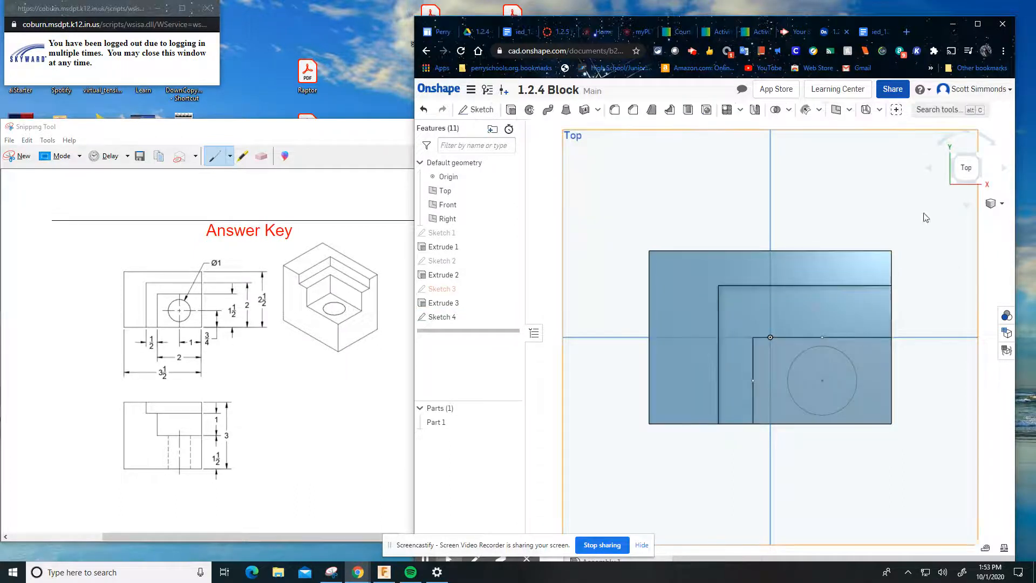
# Cut the circle down through the block with a Remove extrude 1.5 in deep.
pyautogui.moveTo(963, 170); pyautogui.dragTo(964, 140)
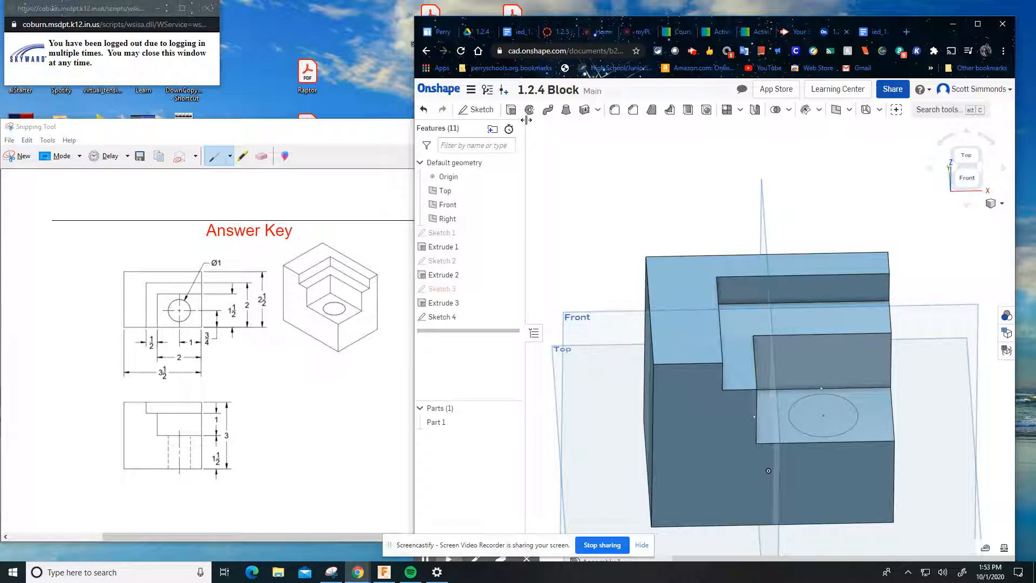
pyautogui.click(511, 110)
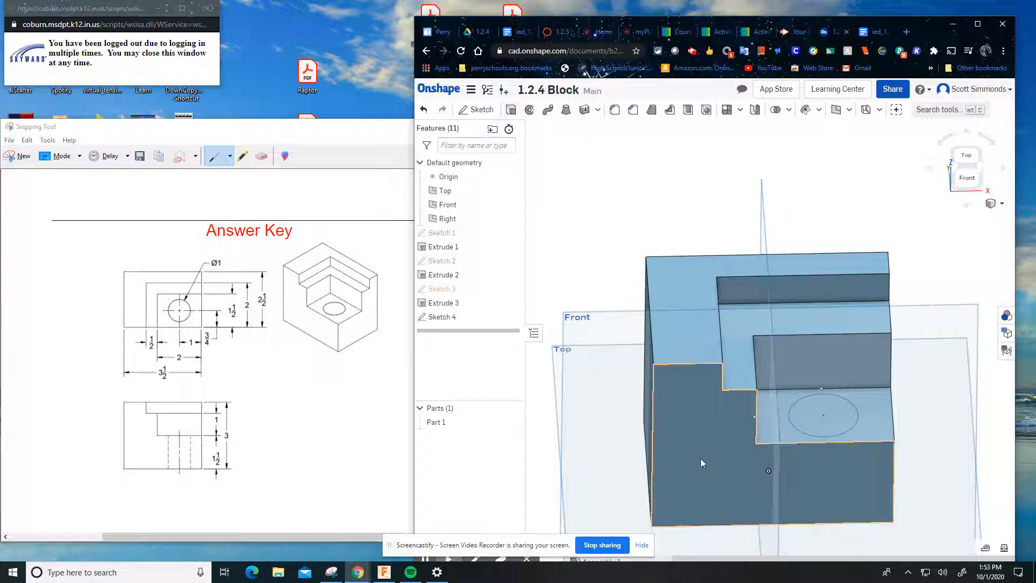
pyautogui.click(848, 416)
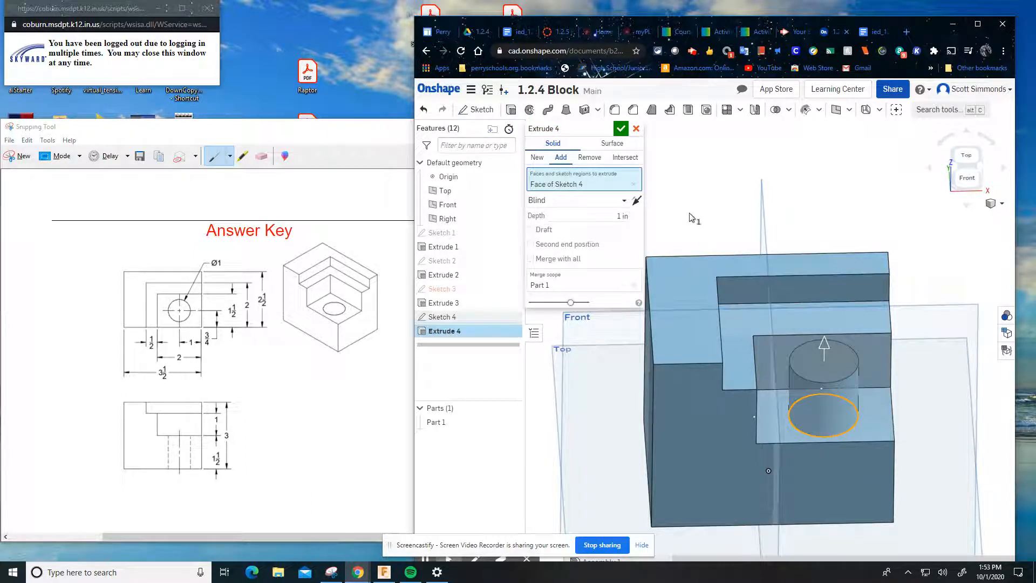
pyautogui.click(588, 158)
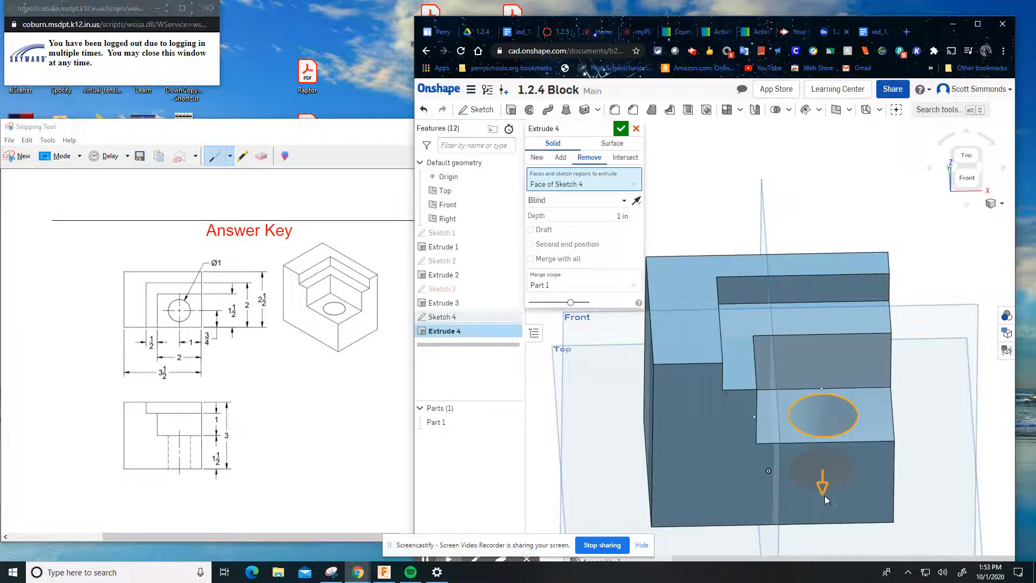
pyautogui.click(622, 216)
pyautogui.press('Return')
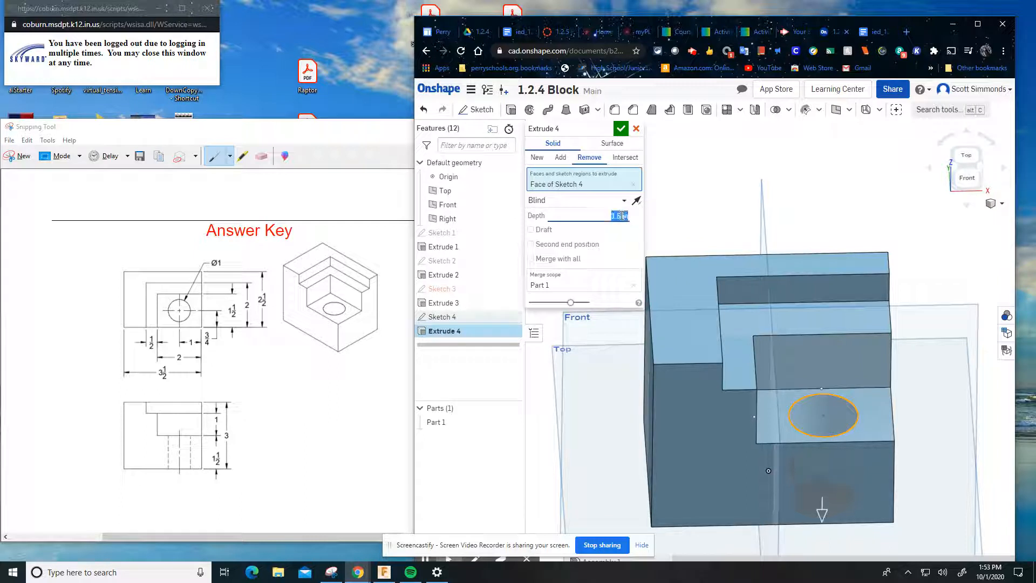
pyautogui.click(621, 128)
pyautogui.moveTo(898, 443); pyautogui.dragTo(724, 280, button='right')
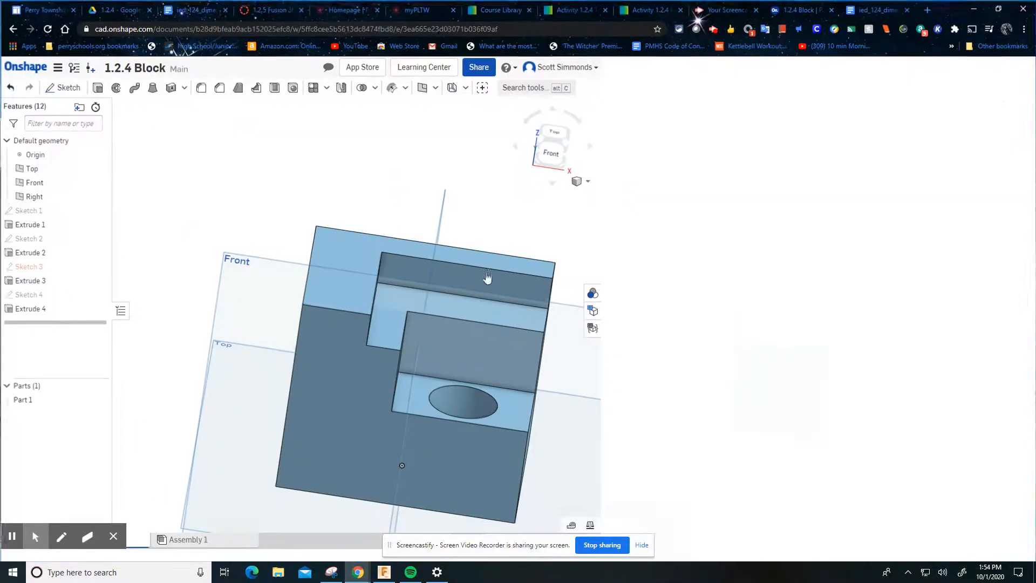
# Create a drawing of the block part from the ANSI_A_INCH.dwt template with the four views layout.
pyautogui.click(978, 24)
pyautogui.moveTo(13, 552)
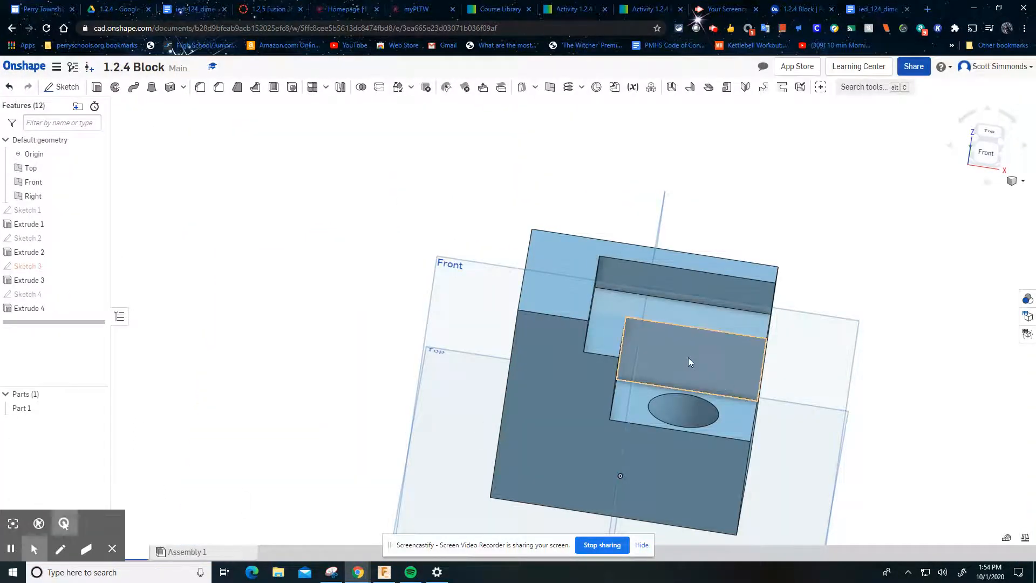
pyautogui.rightClick(589, 350)
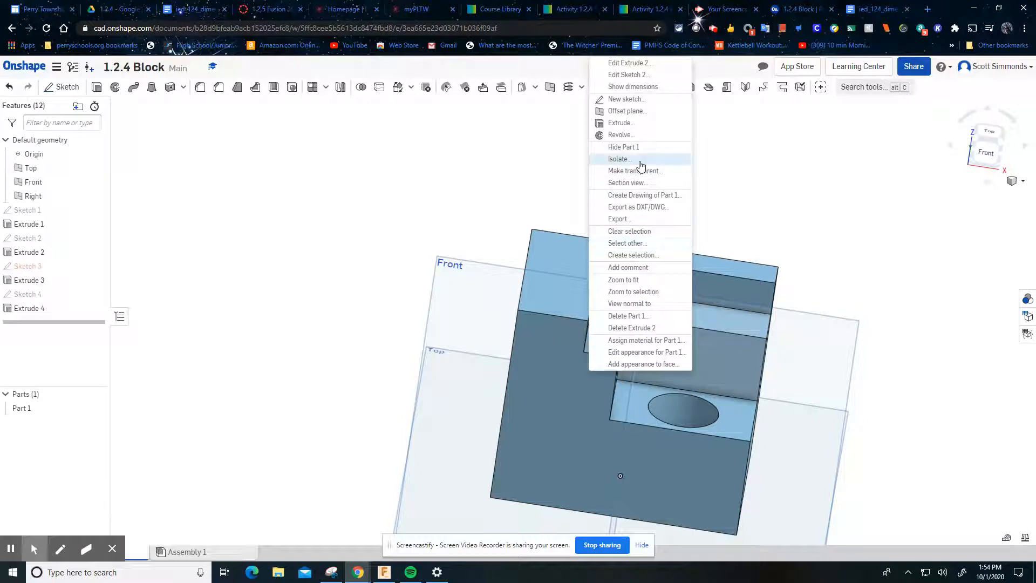
pyautogui.click(647, 196)
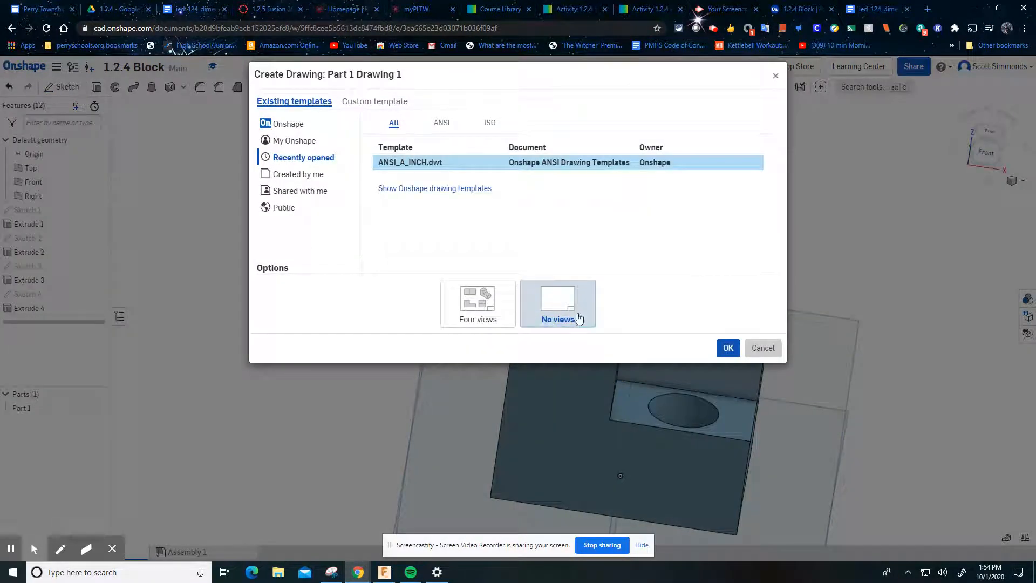
pyautogui.click(477, 309)
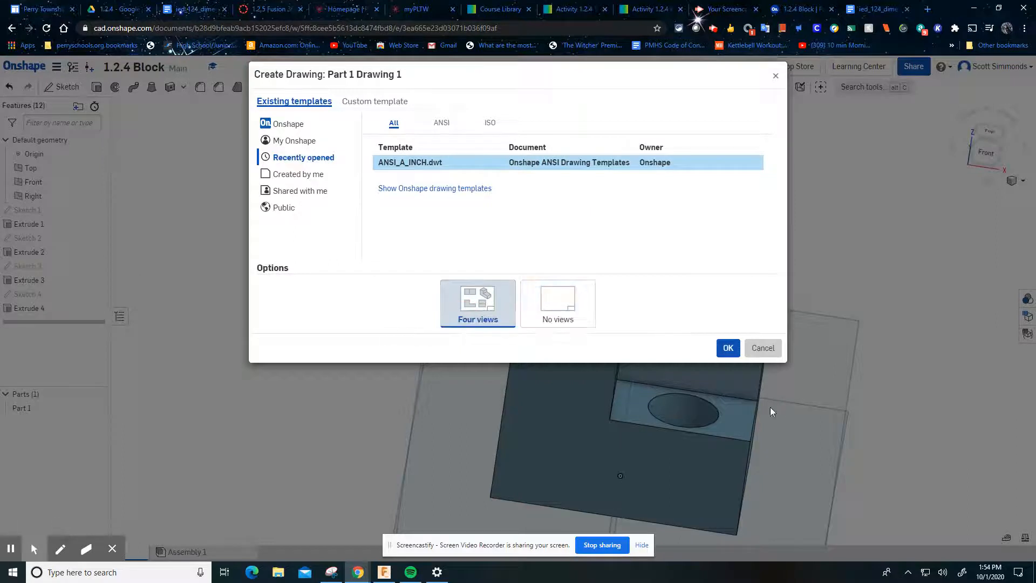
pyautogui.click(732, 351)
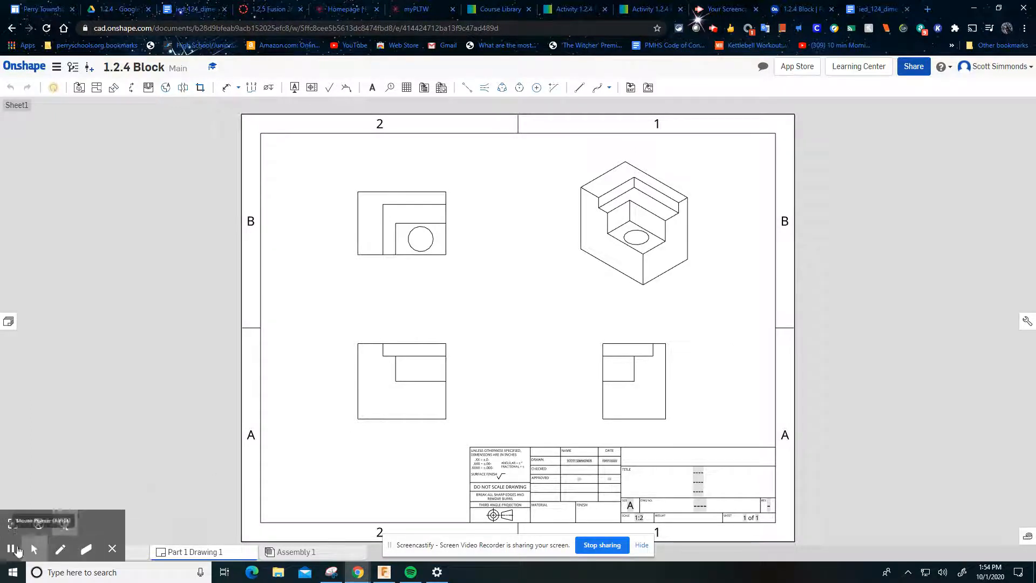
pyautogui.click(10, 549)
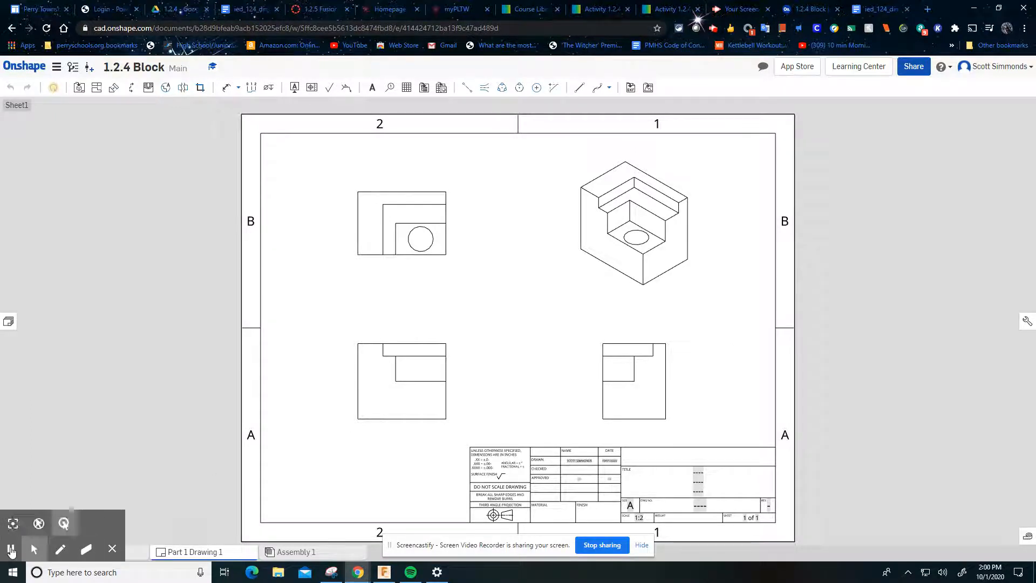
# Arrange the Onshape drawing window beside the answer key in the Snipping Tool so both are visible, widening the drawing window.
pyautogui.click(999, 8)
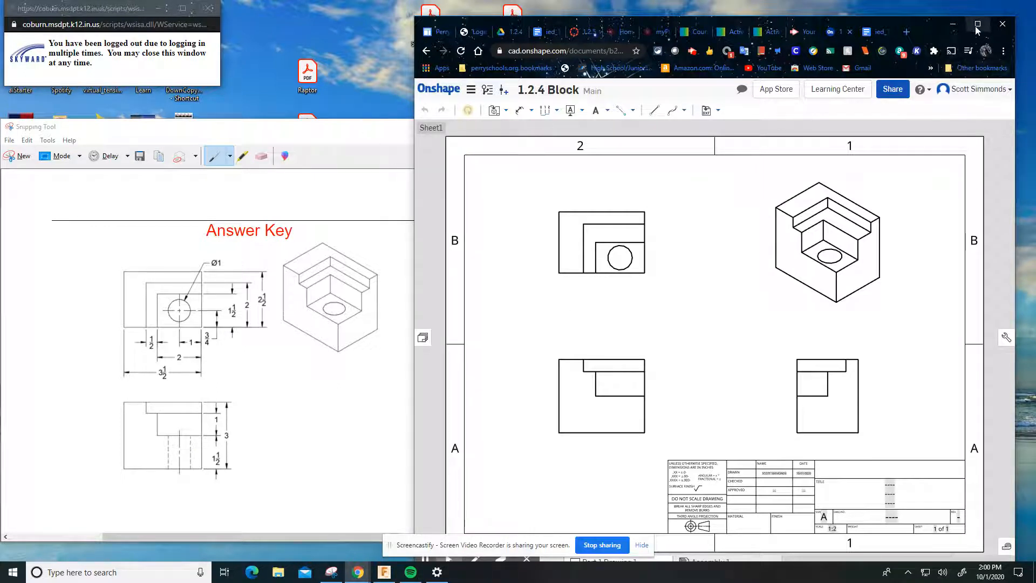
pyautogui.moveTo(1017, 49); pyautogui.dragTo(1024, 50)
pyautogui.click(307, 146)
pyautogui.moveTo(331, 130); pyautogui.dragTo(254, 128)
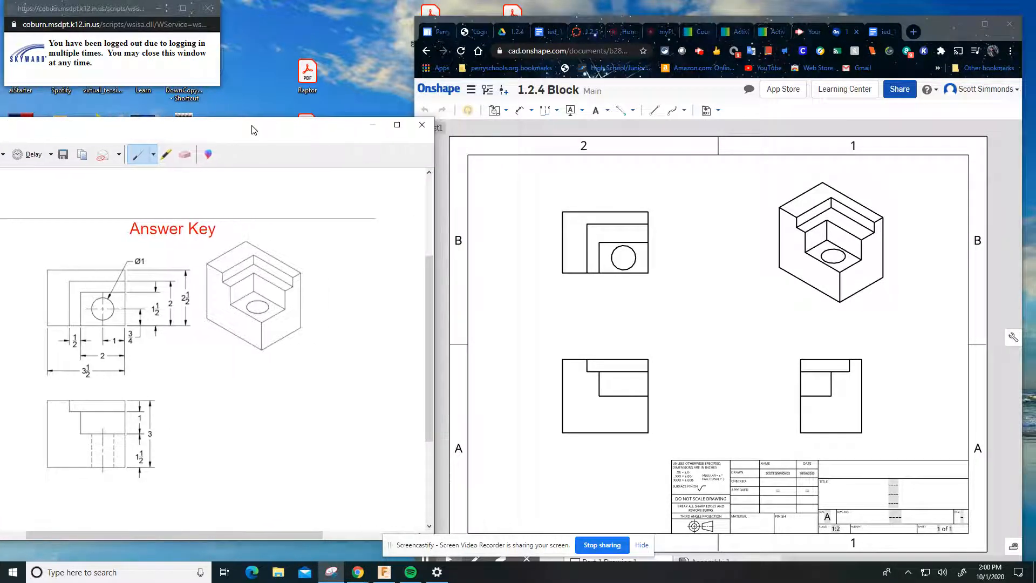
pyautogui.moveTo(416, 60); pyautogui.dragTo(216, 63)
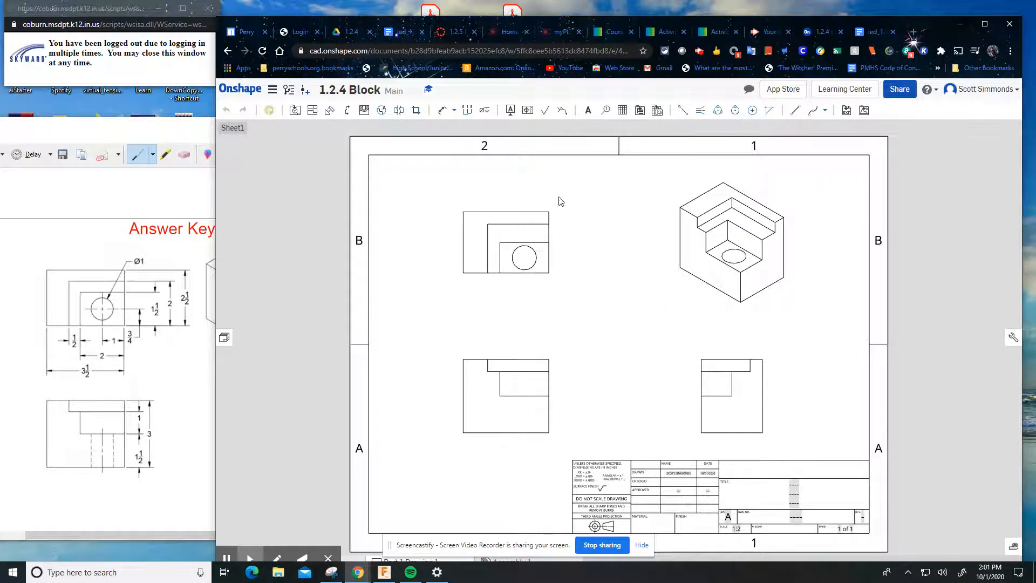
pyautogui.click(466, 112)
pyautogui.click(549, 359)
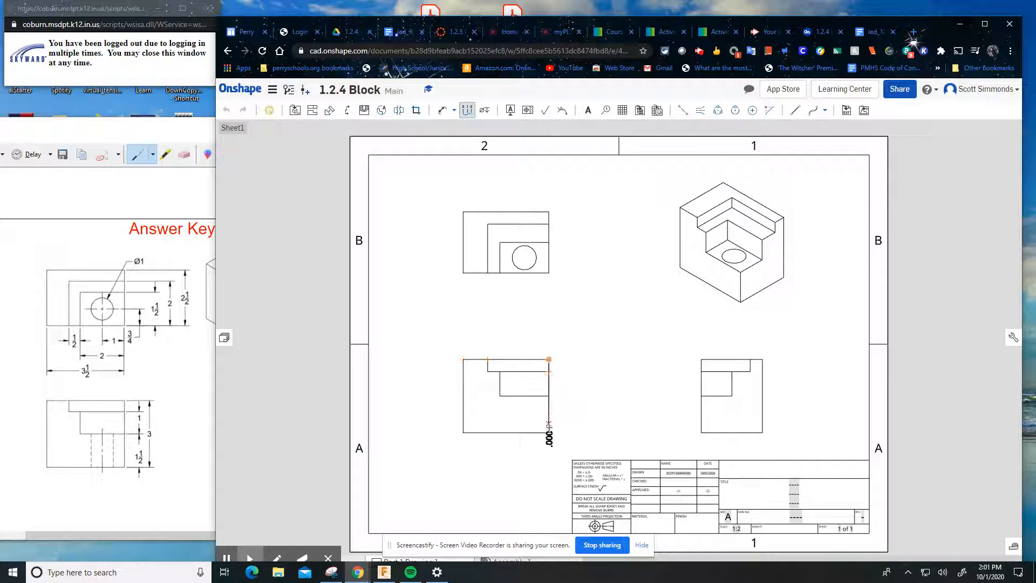
pyautogui.click(548, 432)
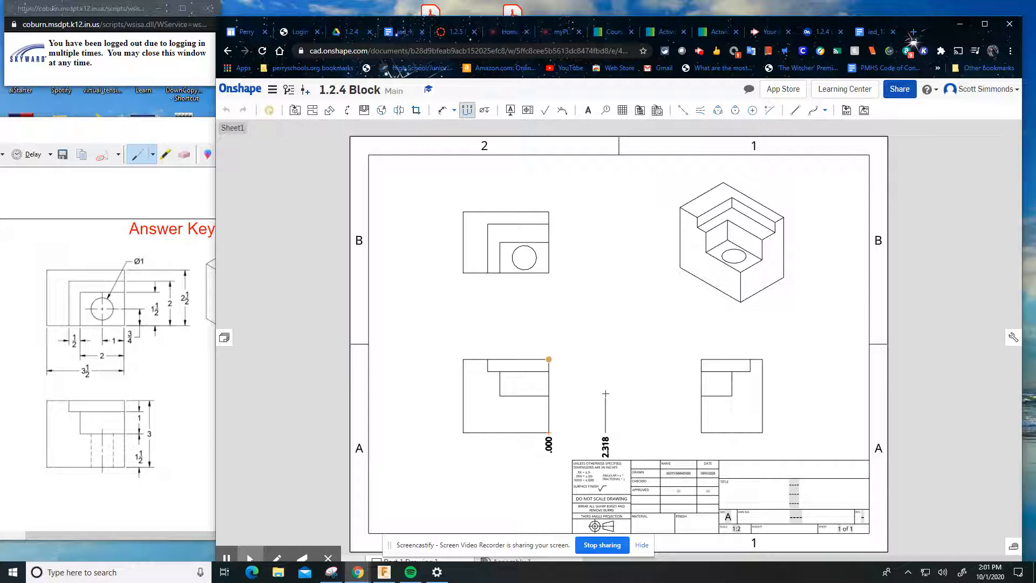
pyautogui.press('Escape')
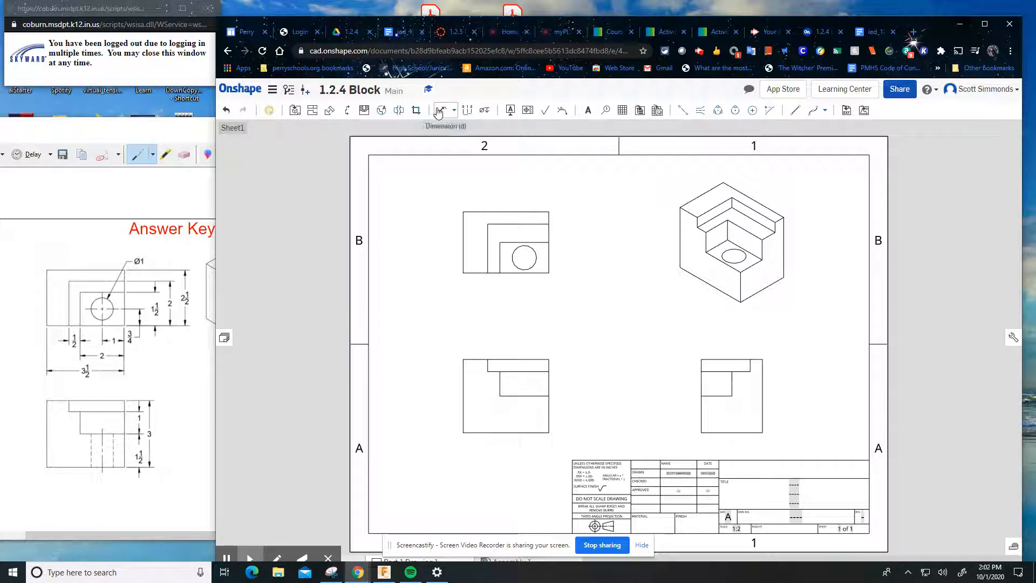
# Dimension the overall height of the front view between its two right corners, placing it well clear of the view's right side.
pyautogui.click(455, 112)
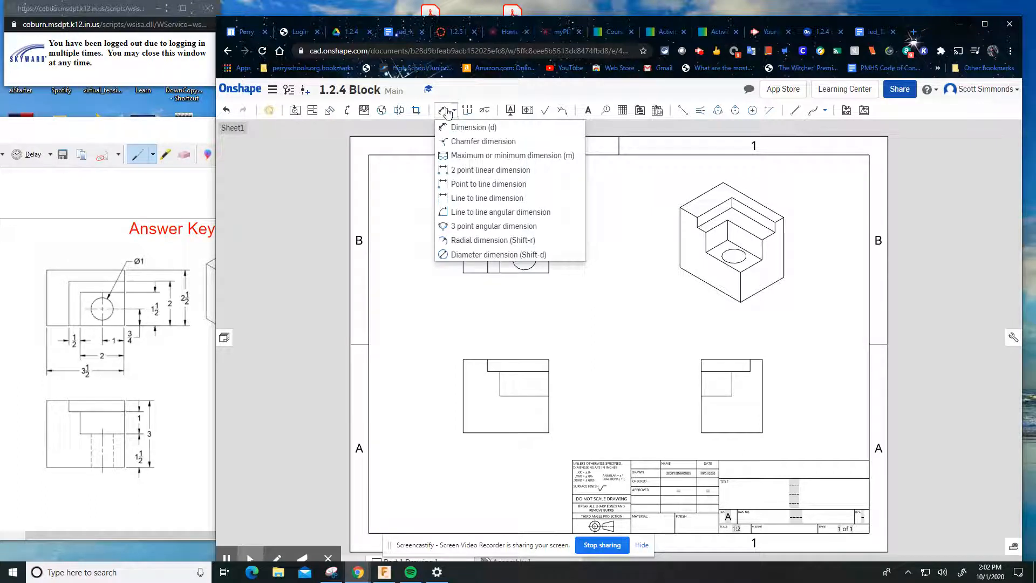
pyautogui.click(455, 111)
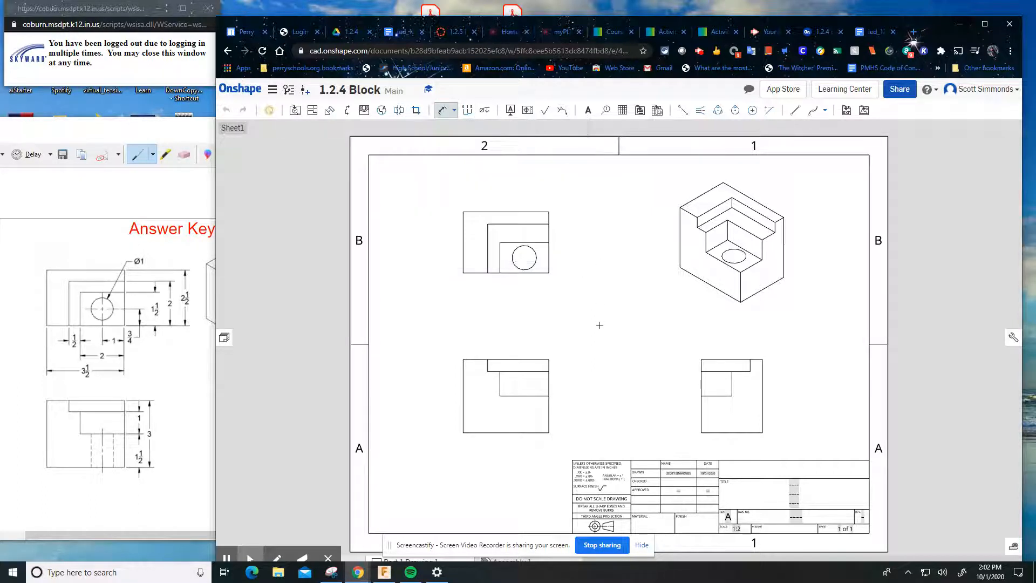
pyautogui.click(549, 359)
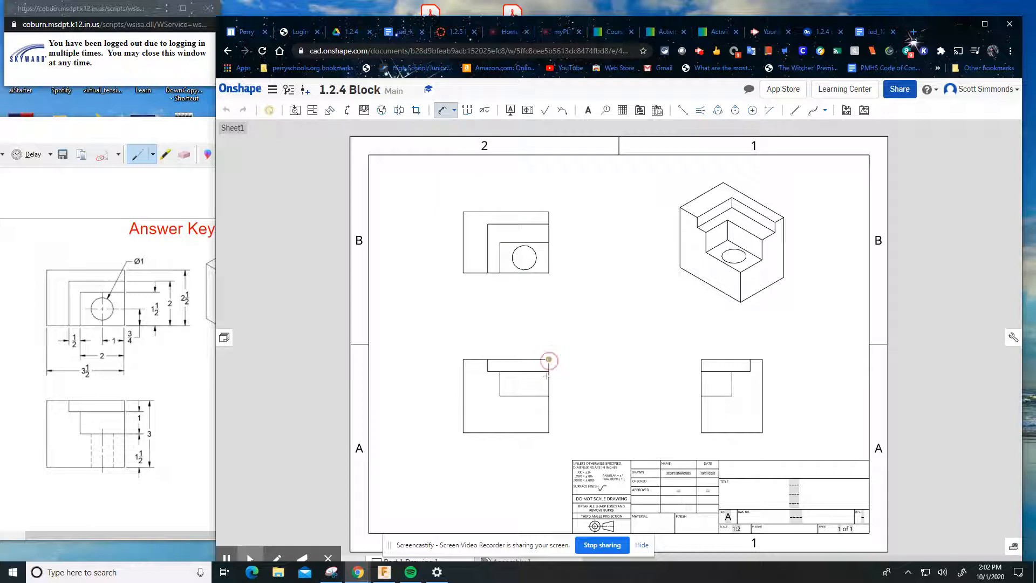
pyautogui.click(549, 433)
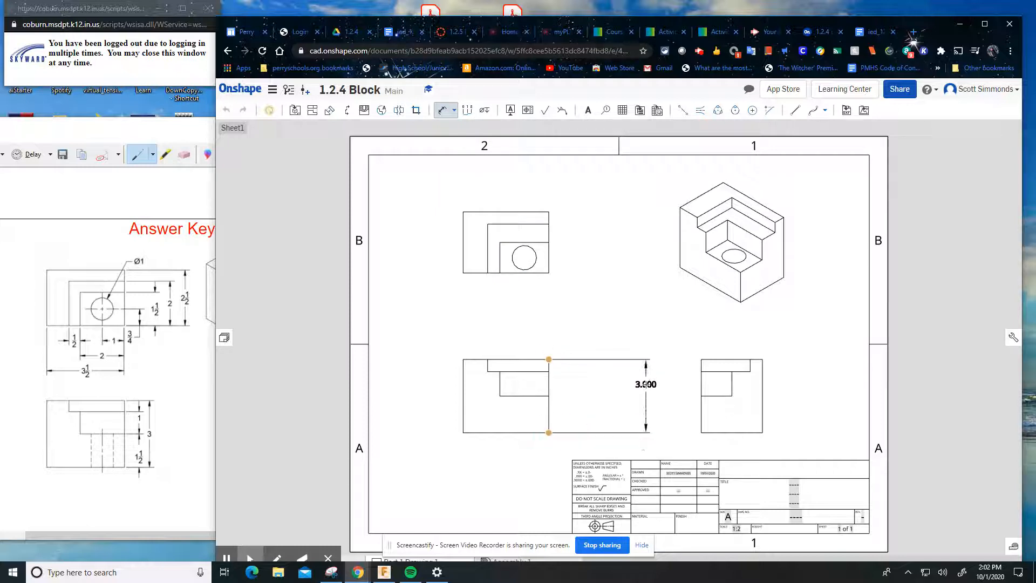
pyautogui.click(638, 385)
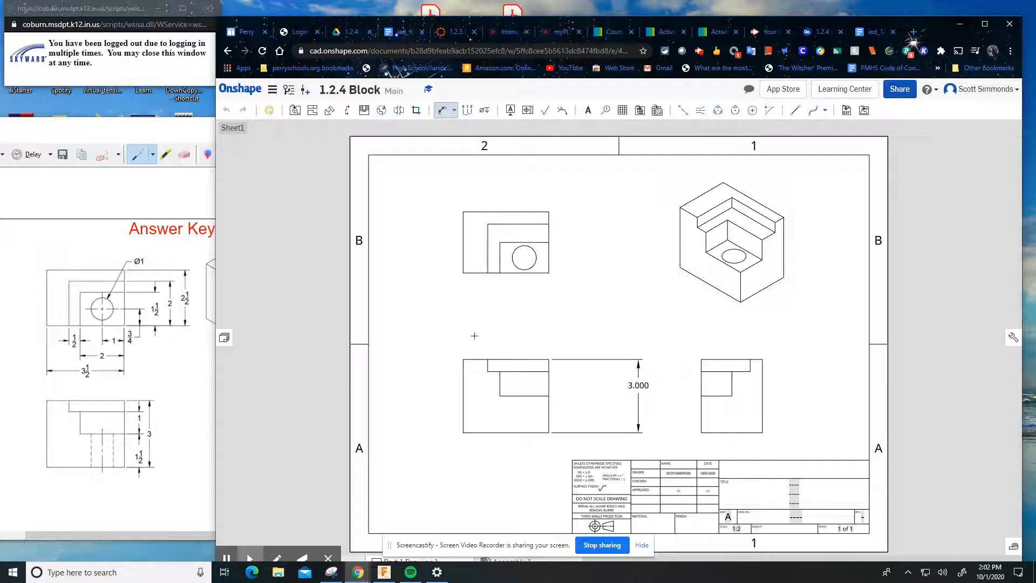
# Dimension the heights of the lowest, middle and upper steps on the front view, inside the overall height dimension.
pyautogui.click(550, 432)
pyautogui.click(549, 395)
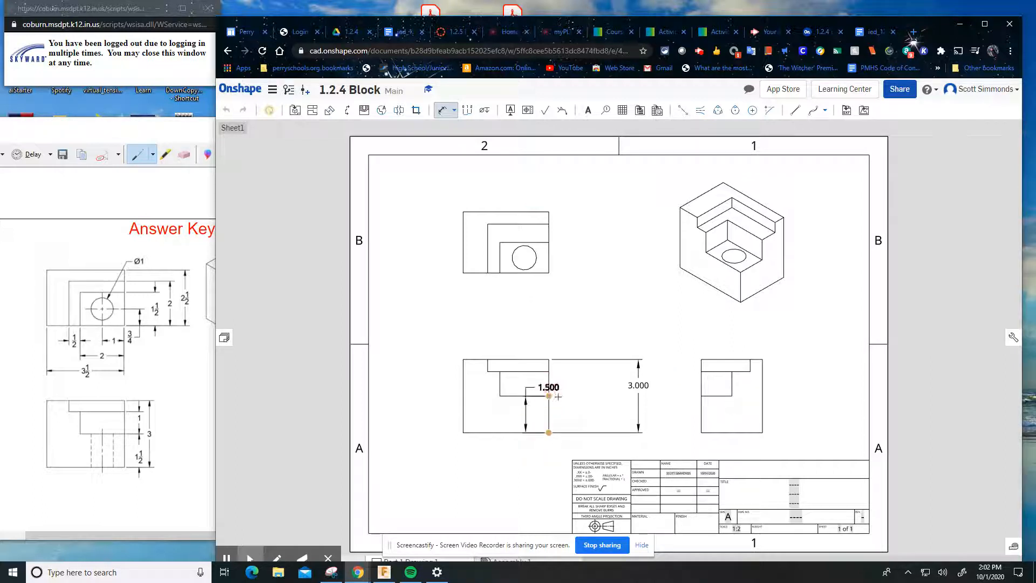
pyautogui.click(608, 414)
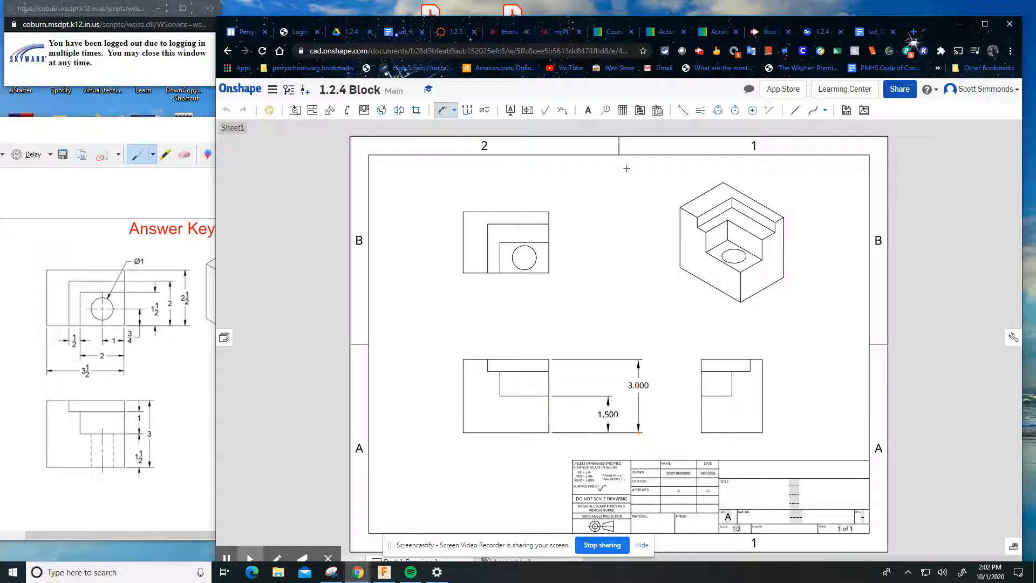
pyautogui.click(549, 396)
pyautogui.click(549, 372)
pyautogui.click(596, 384)
pyautogui.click(548, 372)
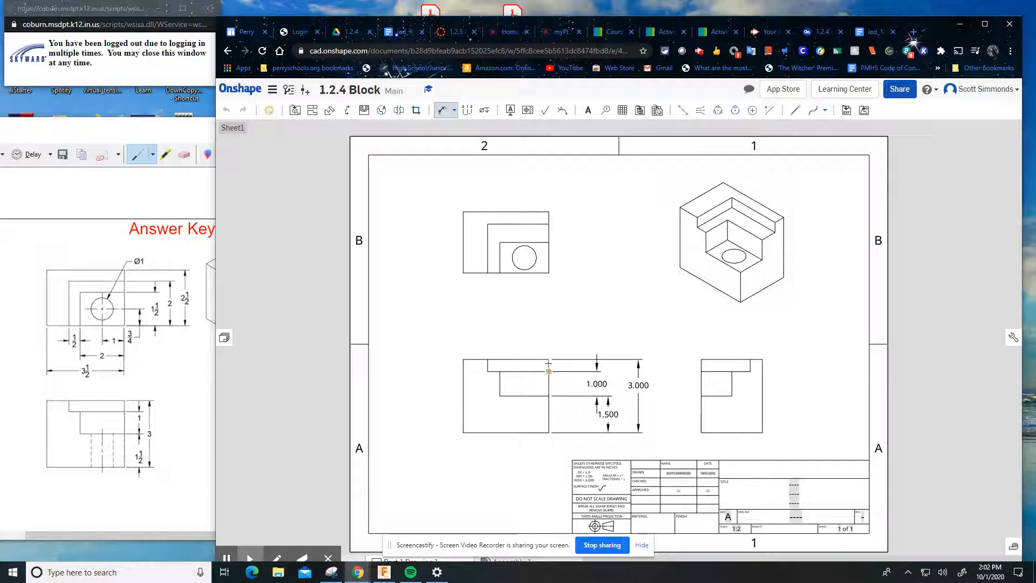
pyautogui.click(549, 360)
pyautogui.click(569, 364)
# Dimension the top view's overall depth and the depth from its front edge to the outer step edge, stacked beside the view.
pyautogui.click(549, 212)
pyautogui.click(548, 274)
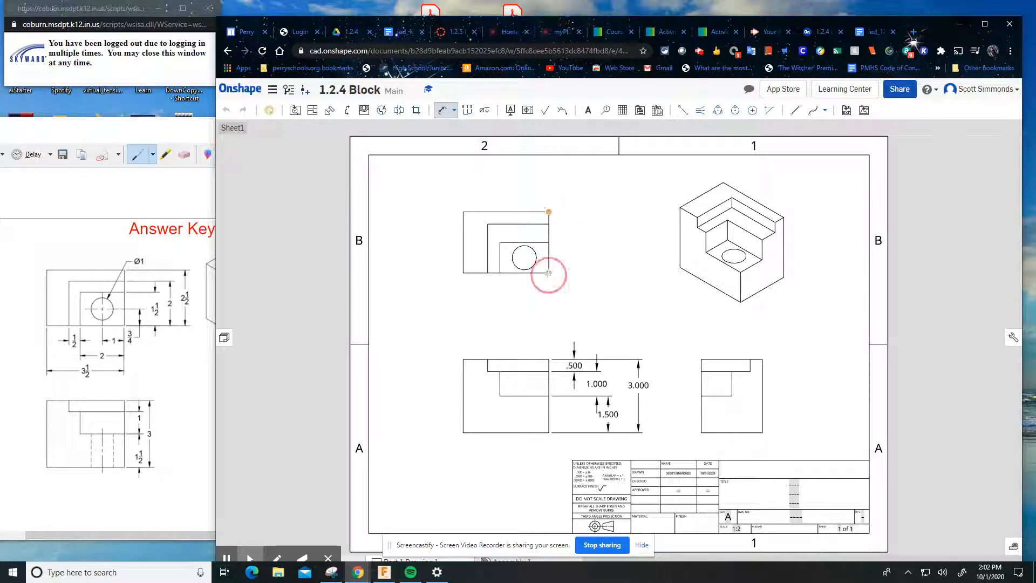
pyautogui.click(620, 246)
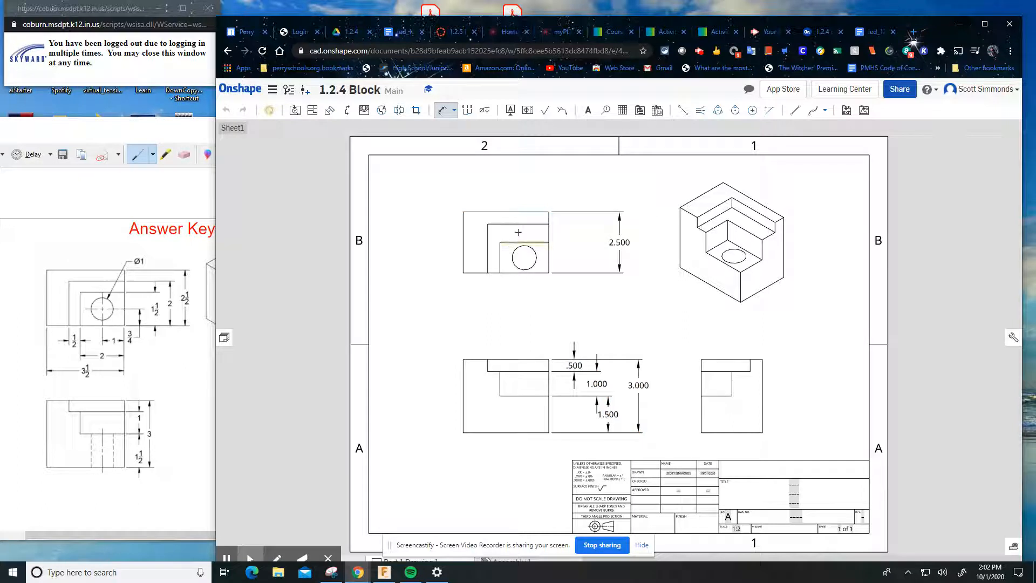
pyautogui.click(549, 224)
pyautogui.click(548, 273)
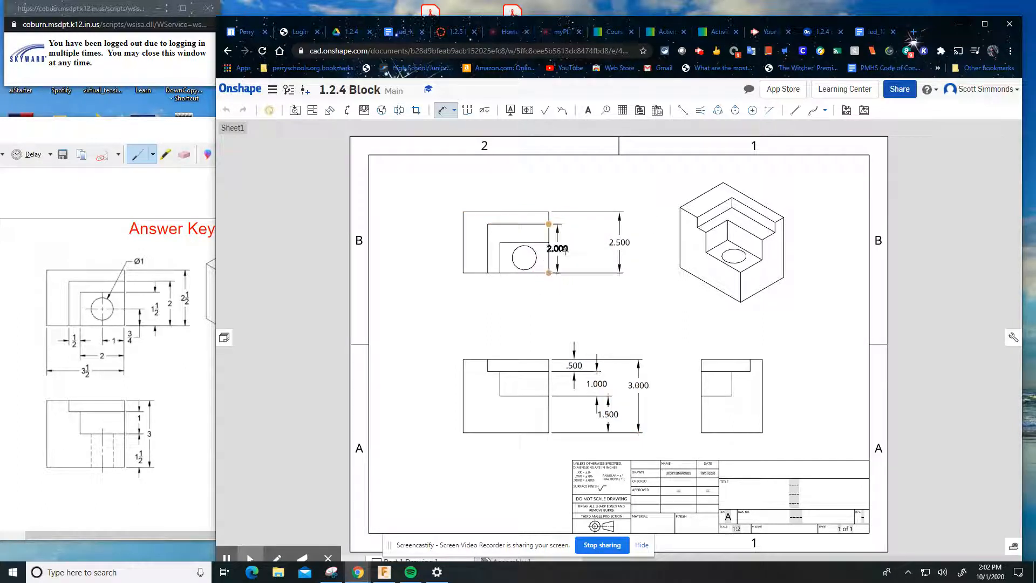
pyautogui.click(596, 238)
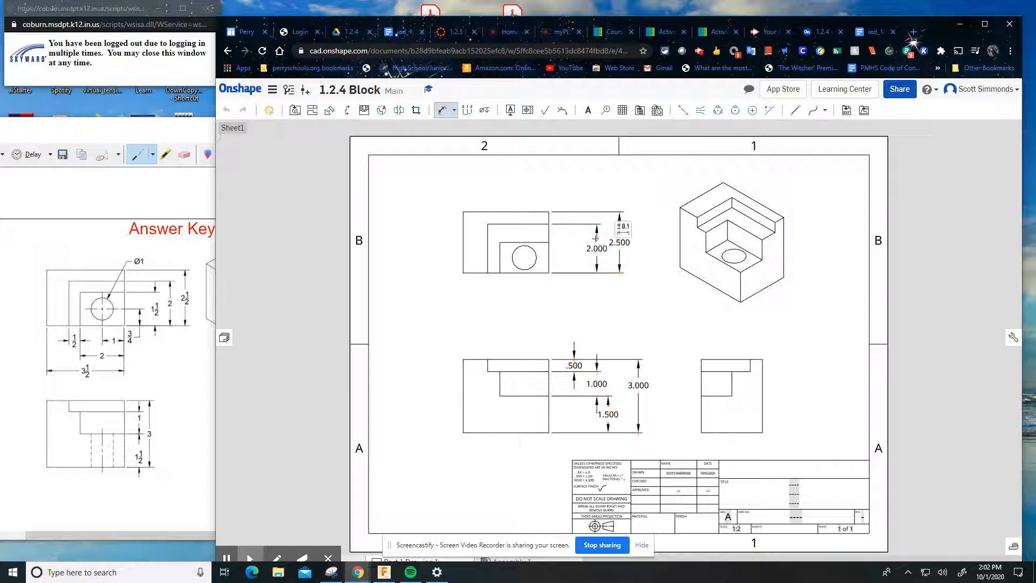
# Dimension the depth of the lowest step in the top view, placing it between the view and the outer step's dimension.
pyautogui.click(536, 253)
pyautogui.click(549, 242)
pyautogui.click(548, 273)
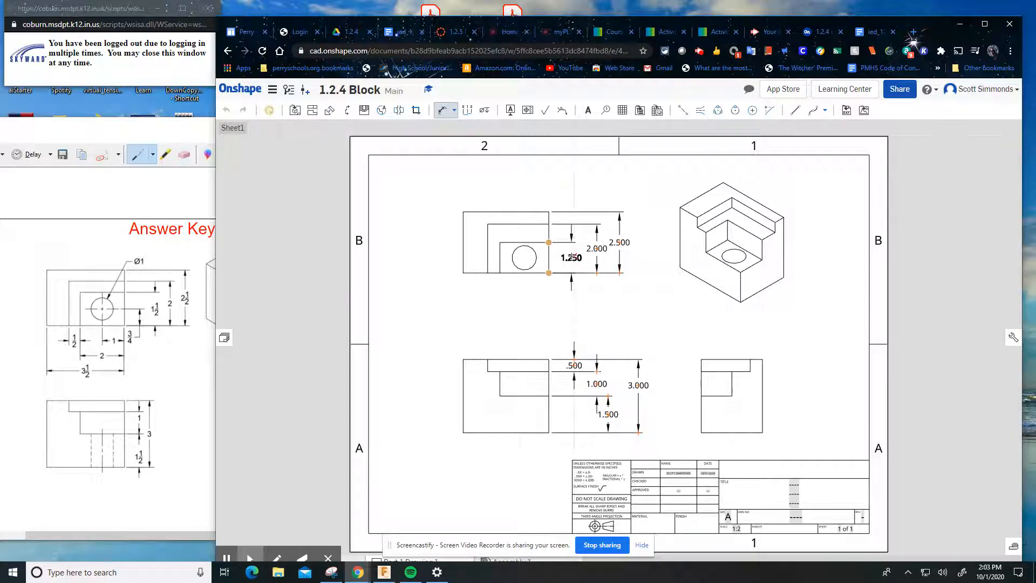
pyautogui.click(572, 257)
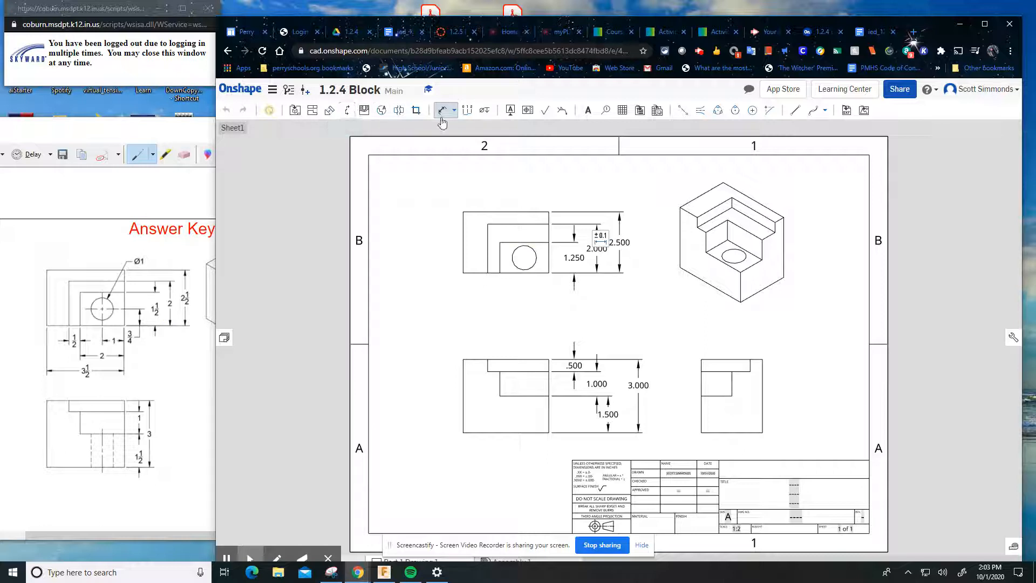
# Dimension the top view's overall width and the lowest step's width, stacked below the view.
pyautogui.click(548, 272)
pyautogui.click(463, 273)
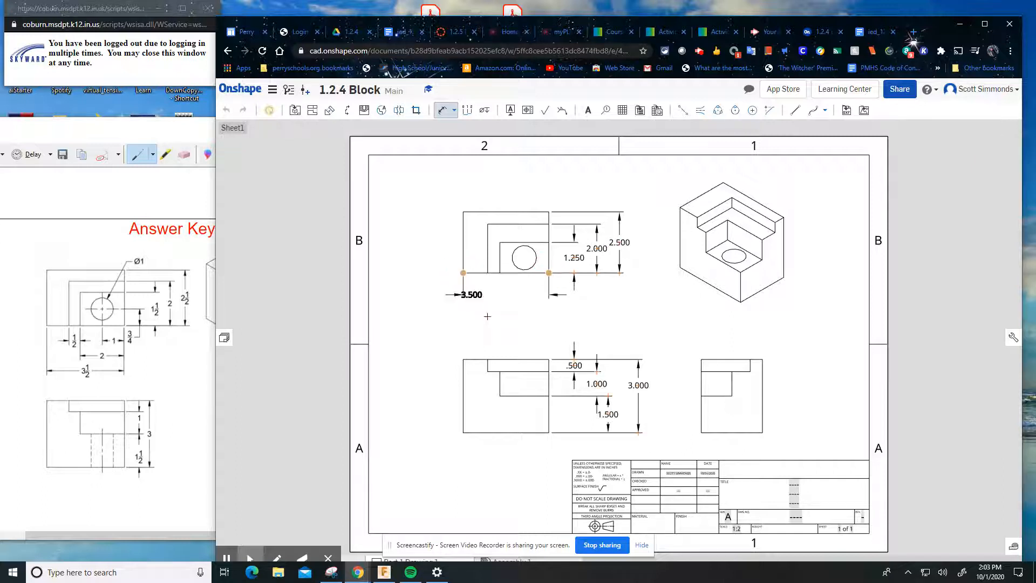
pyautogui.click(507, 333)
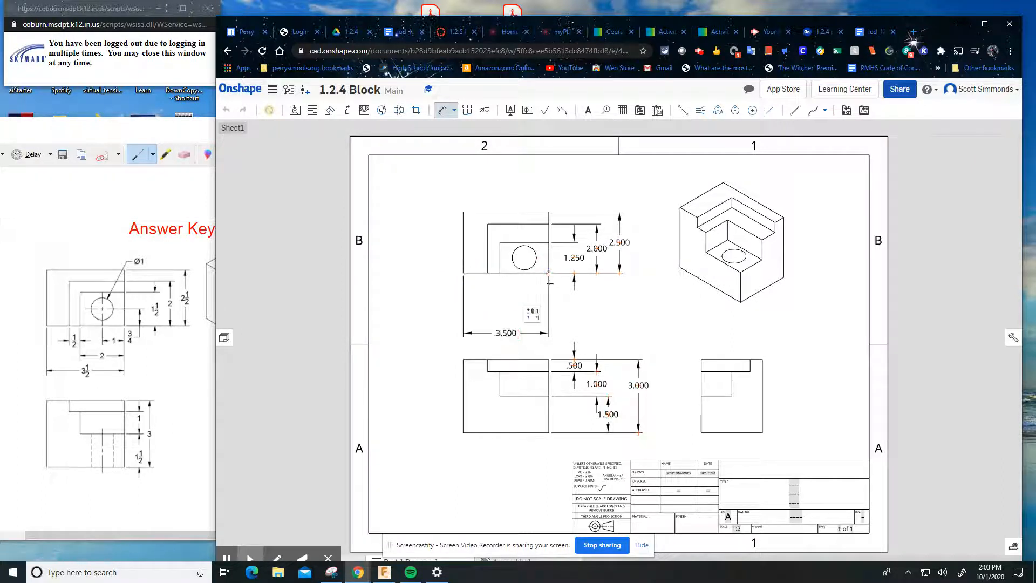
pyautogui.click(500, 274)
pyautogui.click(523, 302)
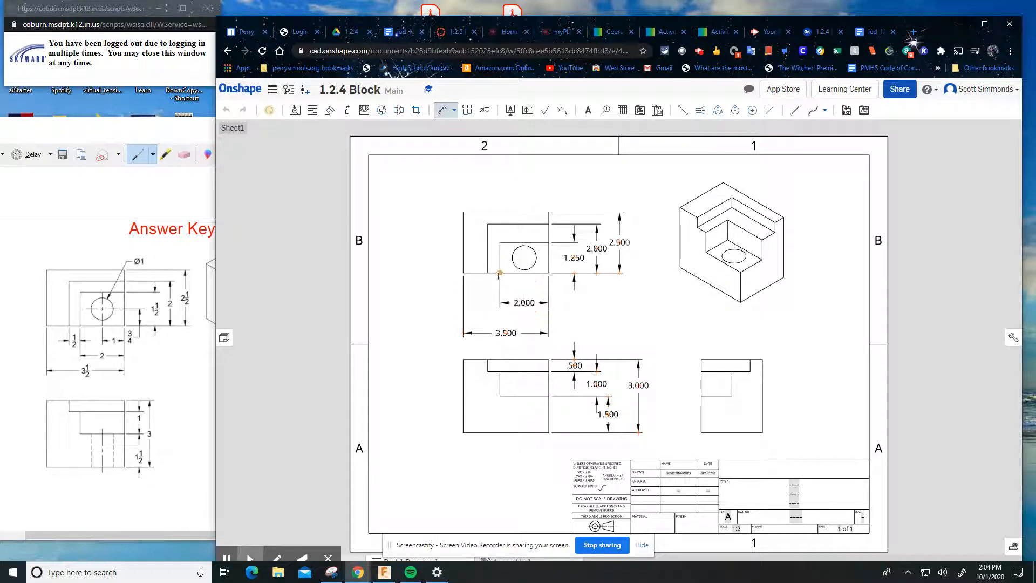
# Dimension the width of the narrow ledge between the two inner step edges, directly below the top view.
pyautogui.click(500, 274)
pyautogui.click(488, 273)
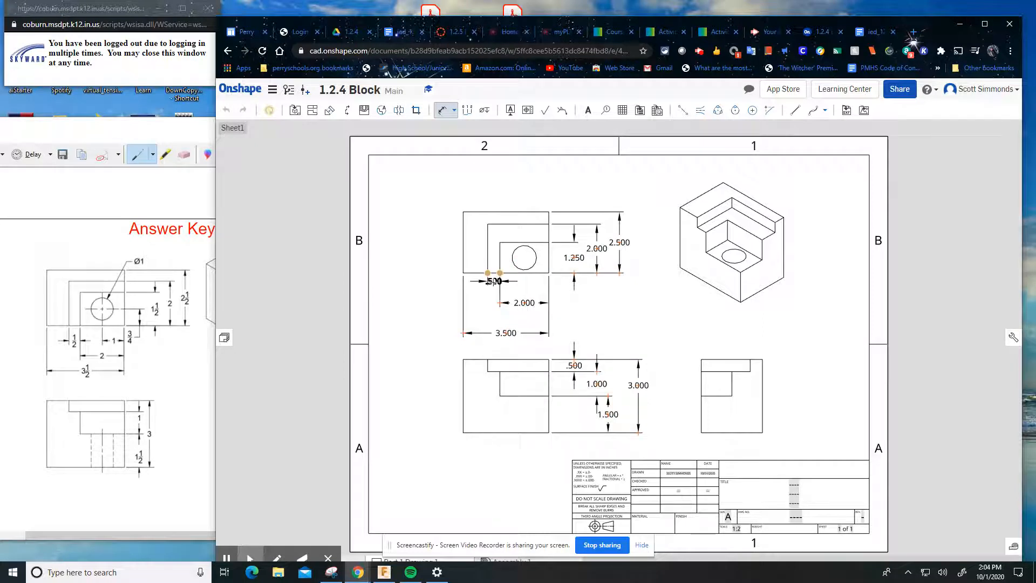
pyautogui.click(494, 285)
# Add a diameter dimension to the hole in the top view, with its leader text placed above the view.
pyautogui.click(523, 256)
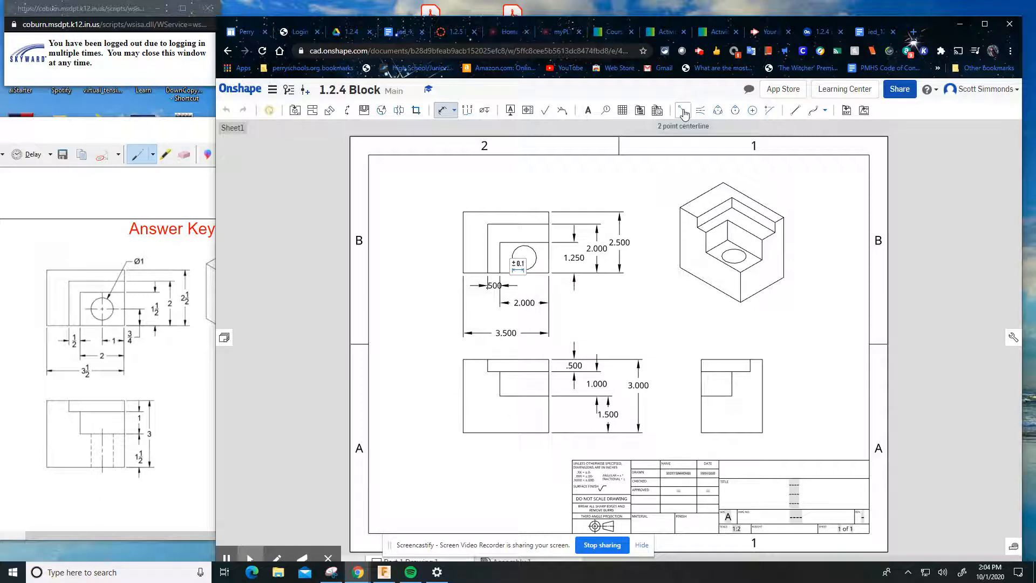
pyautogui.click(455, 111)
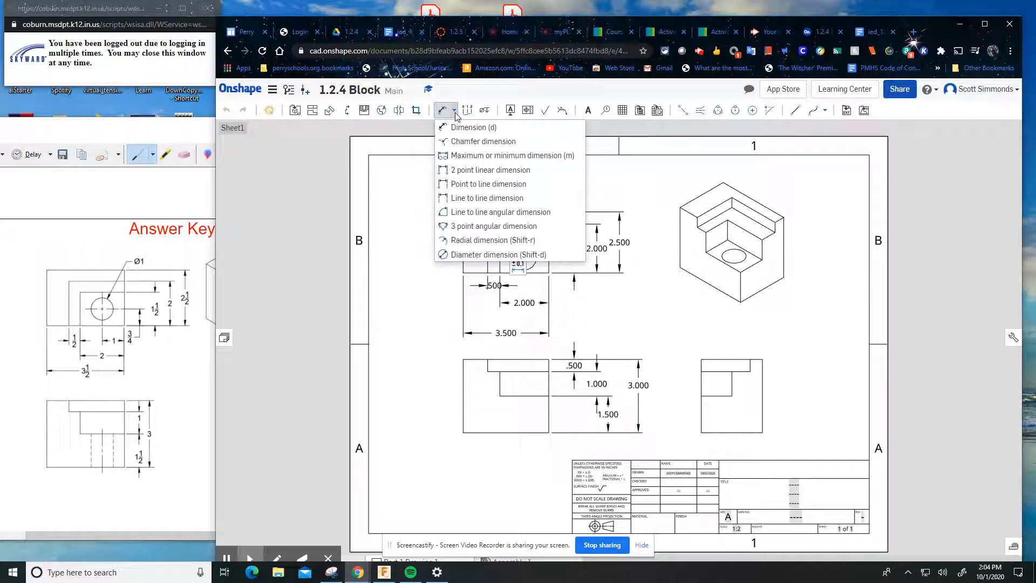
pyautogui.click(479, 258)
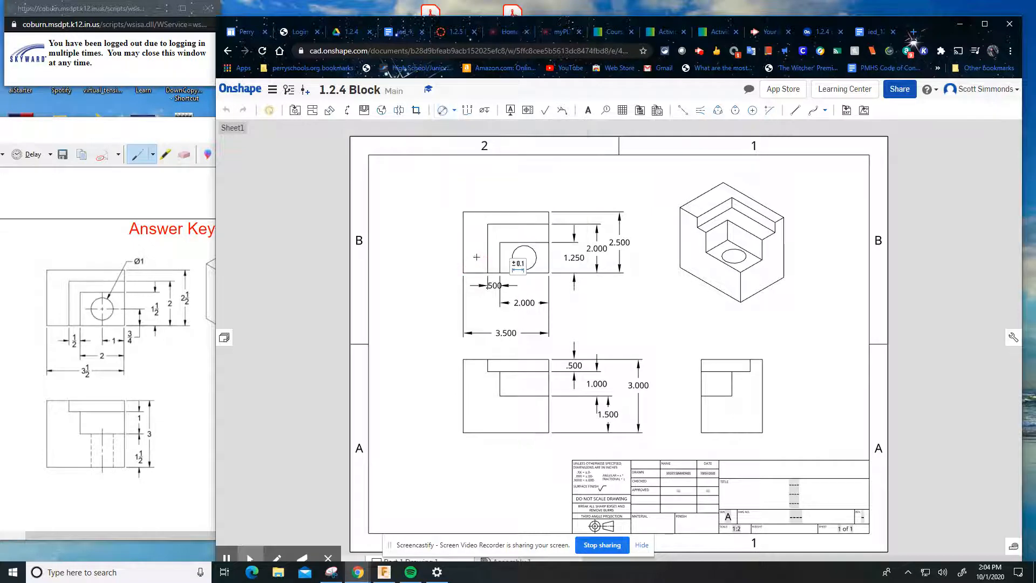
pyautogui.click(514, 263)
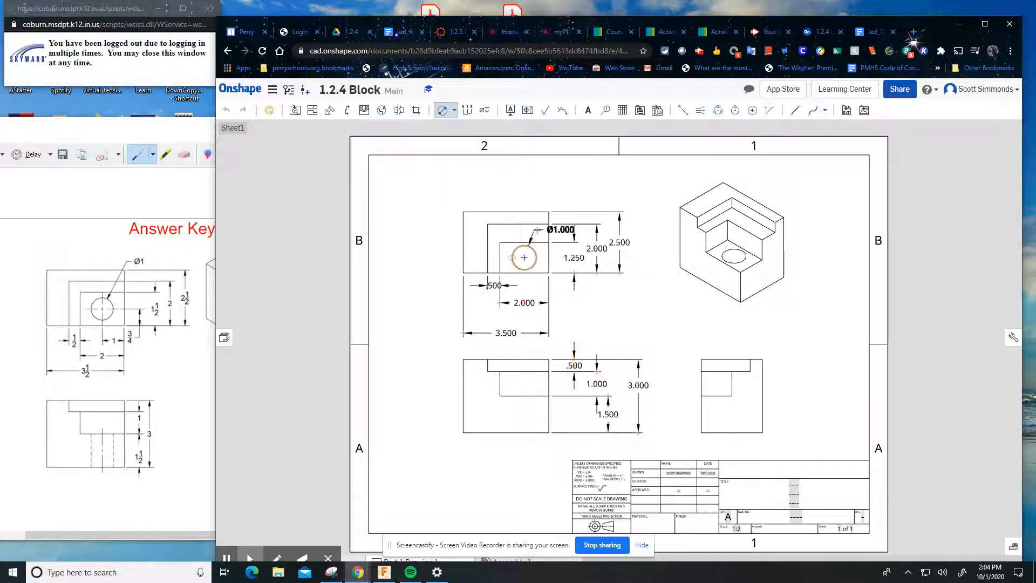
pyautogui.click(540, 181)
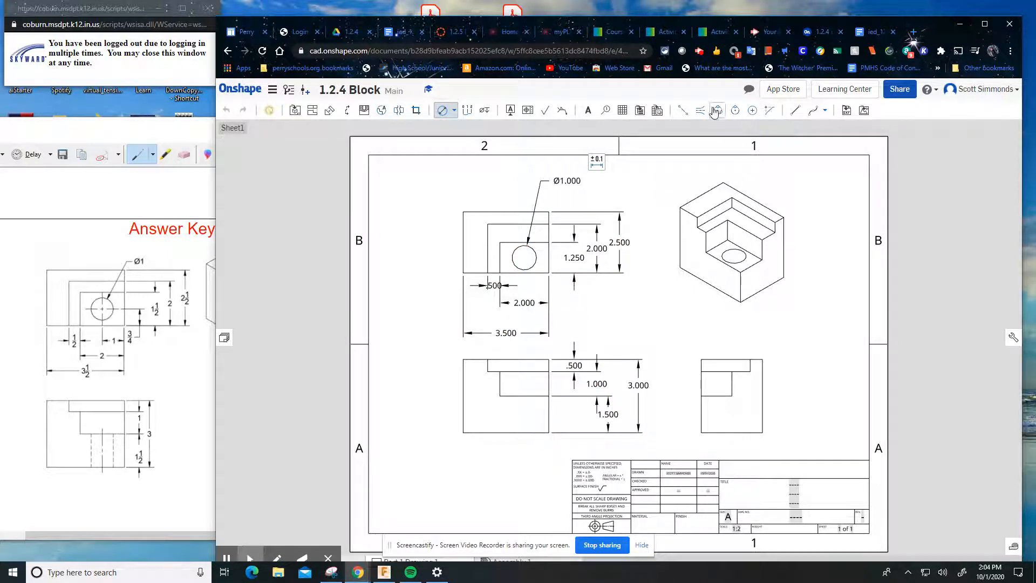
# Add a center mark to the hole circle in the top view and leave the command.
pyautogui.click(683, 115)
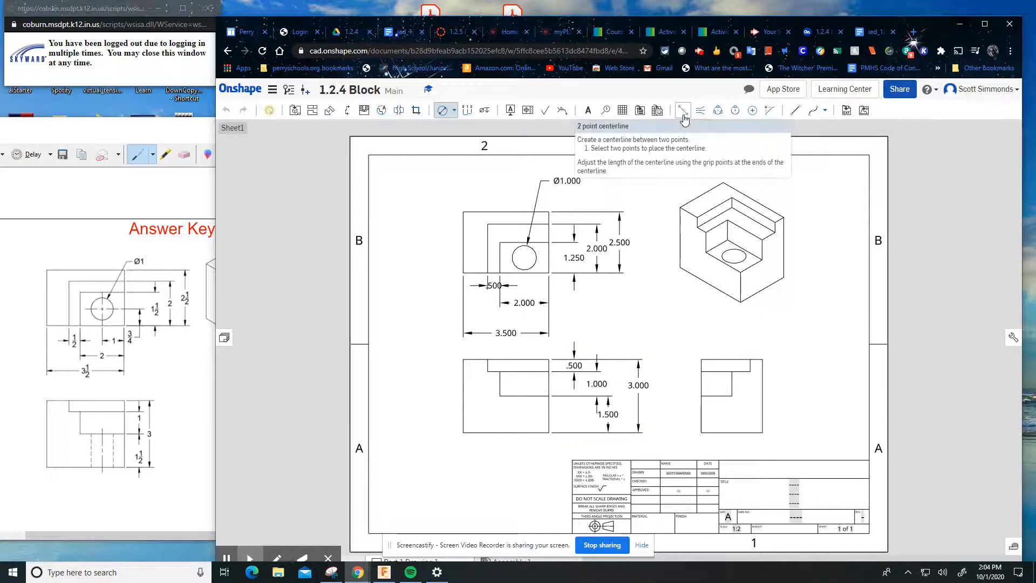
pyautogui.click(753, 110)
pyautogui.click(523, 257)
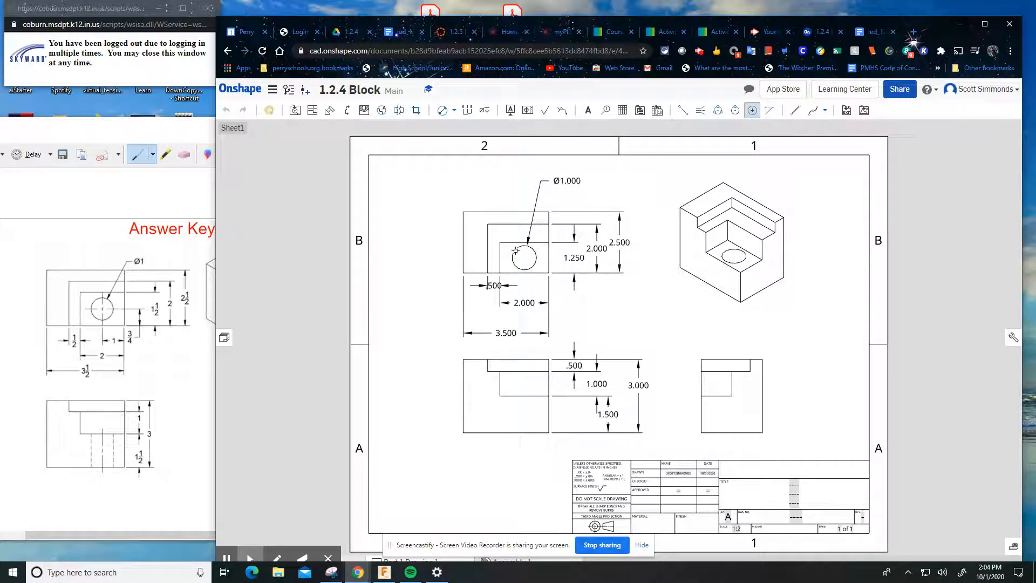
pyautogui.click(516, 251)
pyautogui.click(524, 256)
pyautogui.click(752, 110)
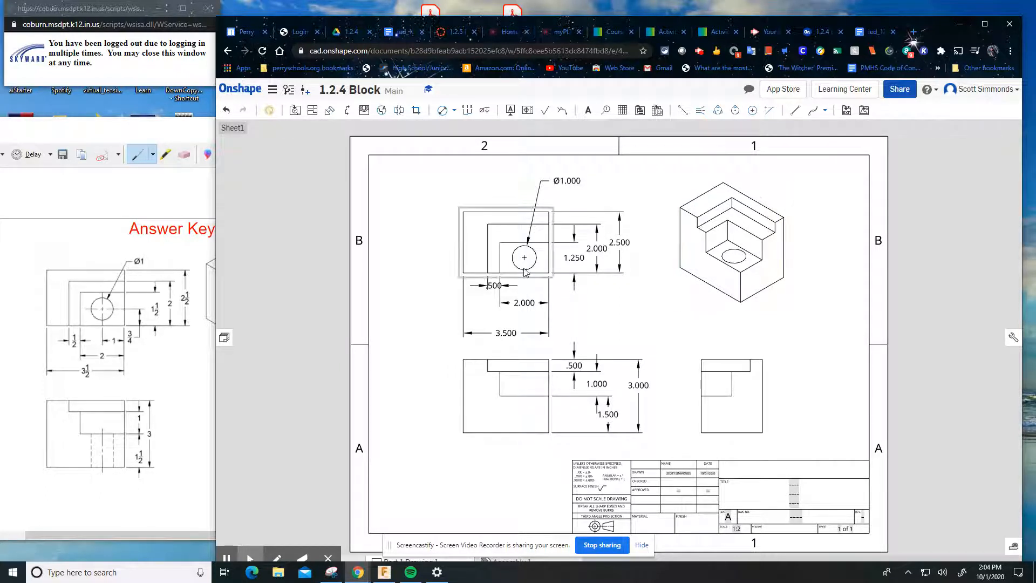
pyautogui.click(683, 110)
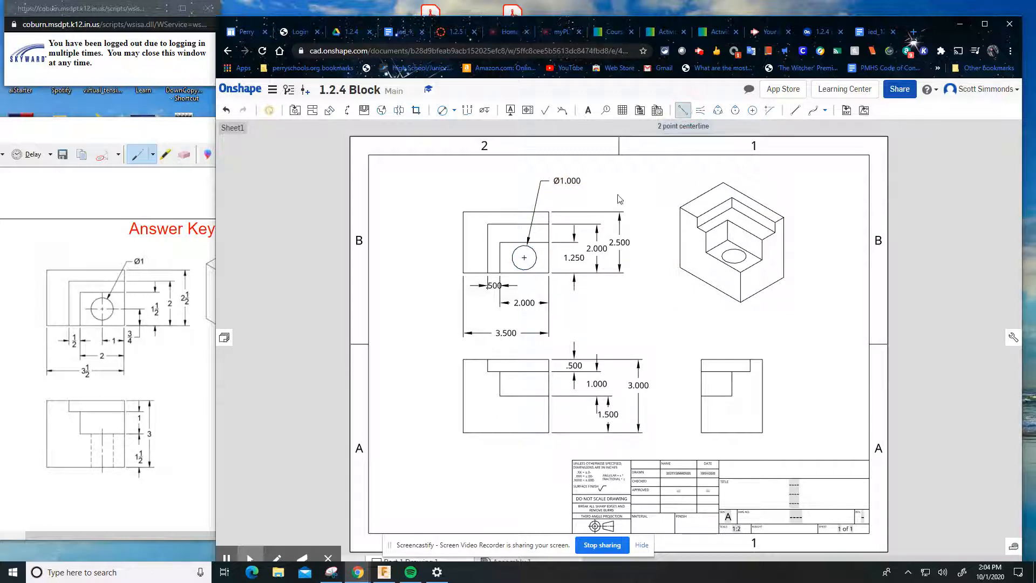
pyautogui.click(524, 258)
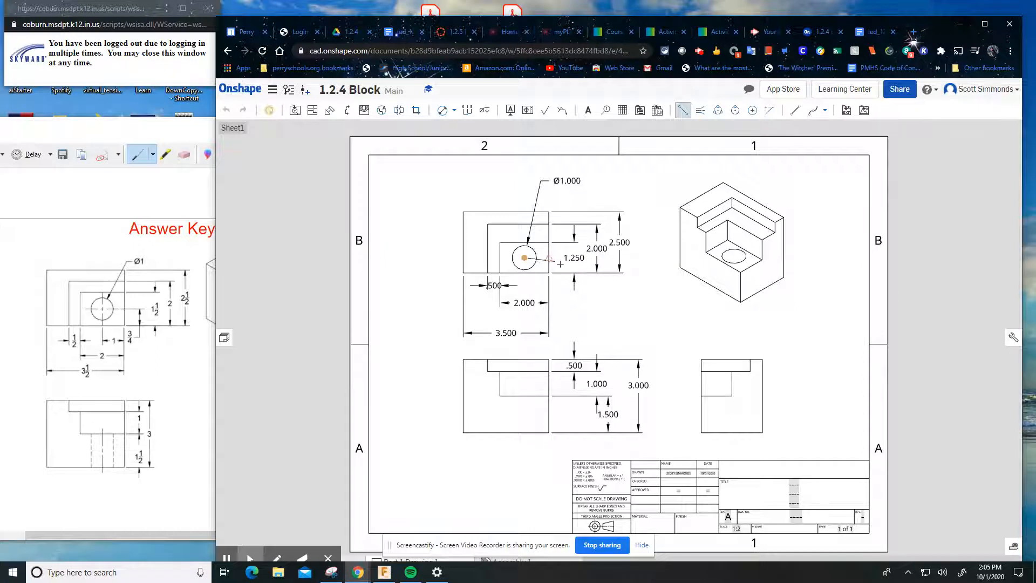
pyautogui.press('Escape')
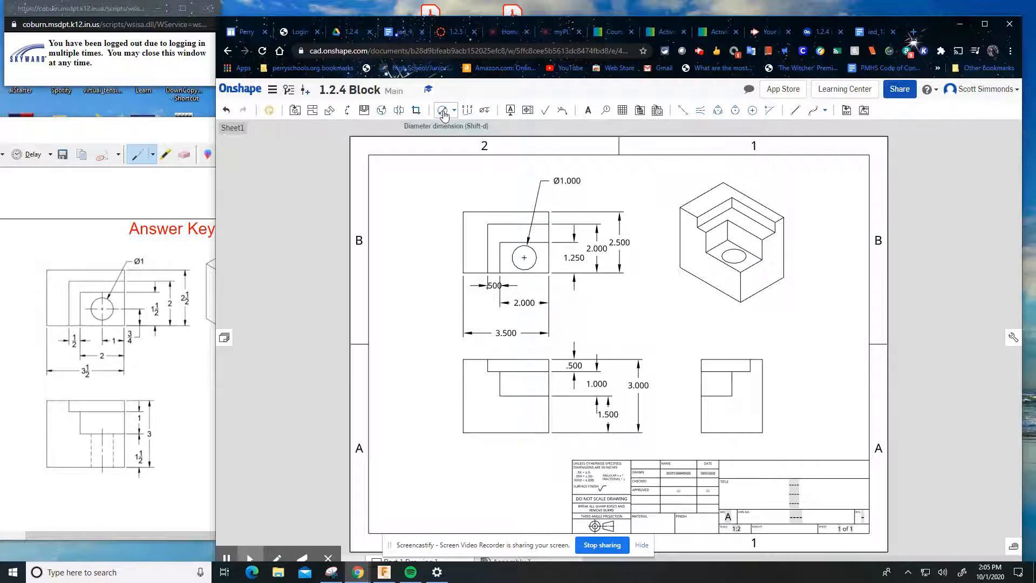
pyautogui.click(454, 110)
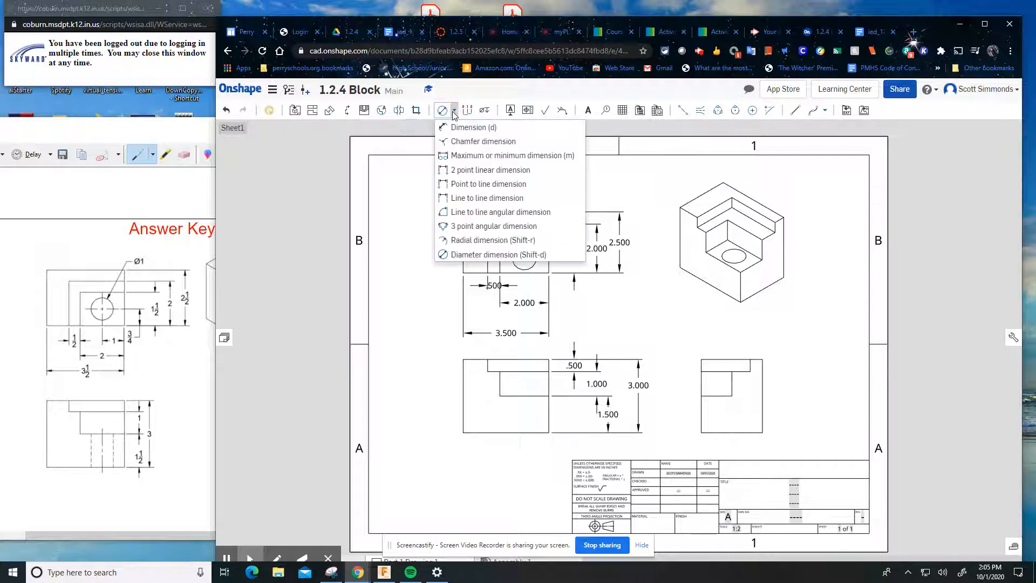
pyautogui.click(470, 127)
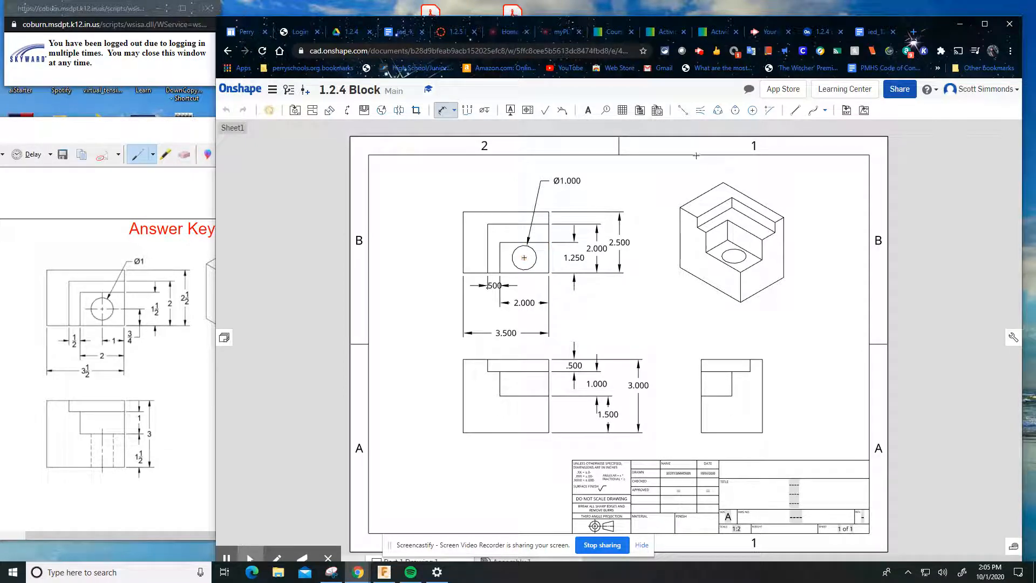
pyautogui.click(682, 112)
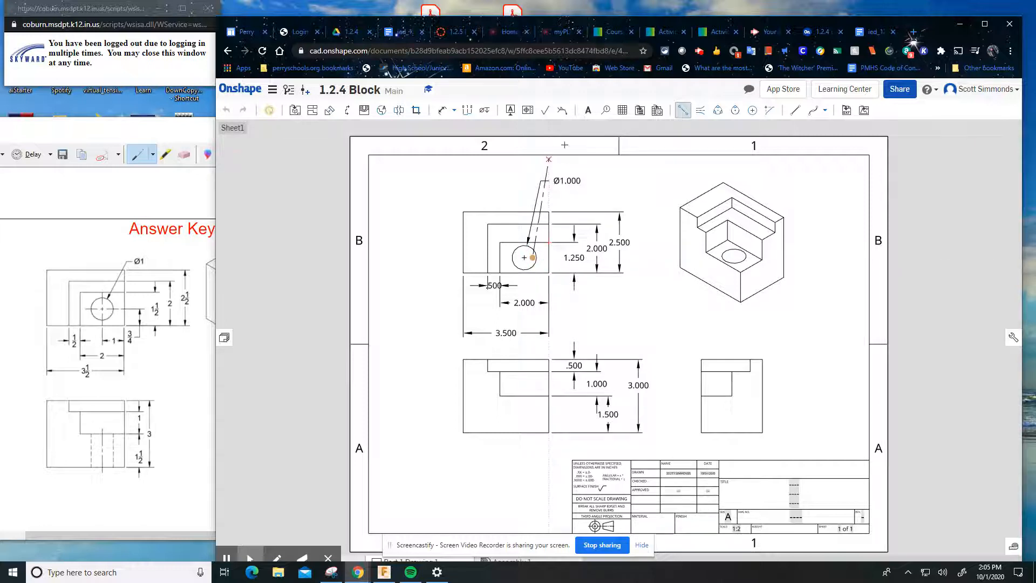
pyautogui.click(542, 258)
pyautogui.press('Escape')
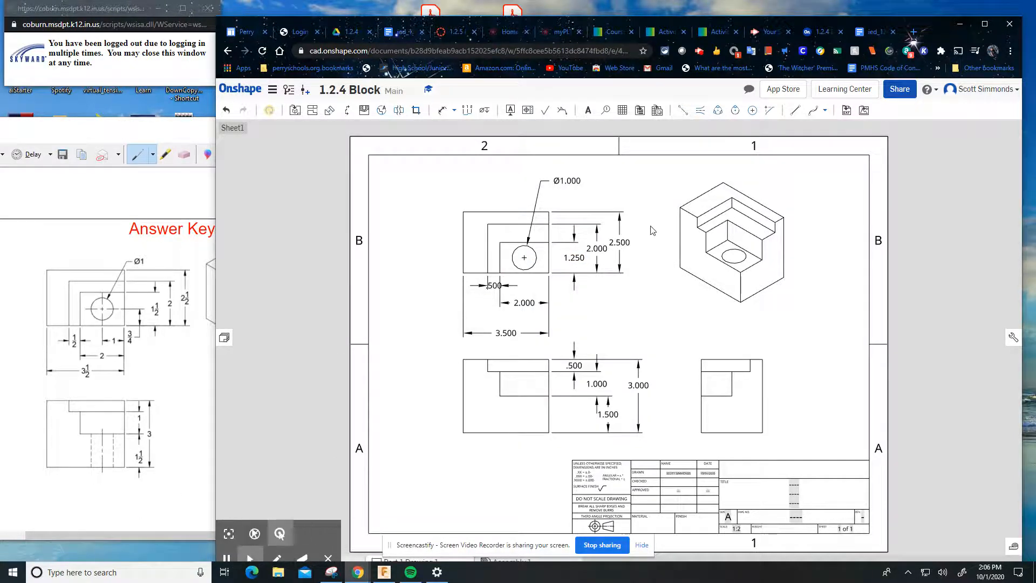
# Draw horizontal and vertical centerlines through the hole in the top view, extending slightly beyond the circle.
pyautogui.click(683, 111)
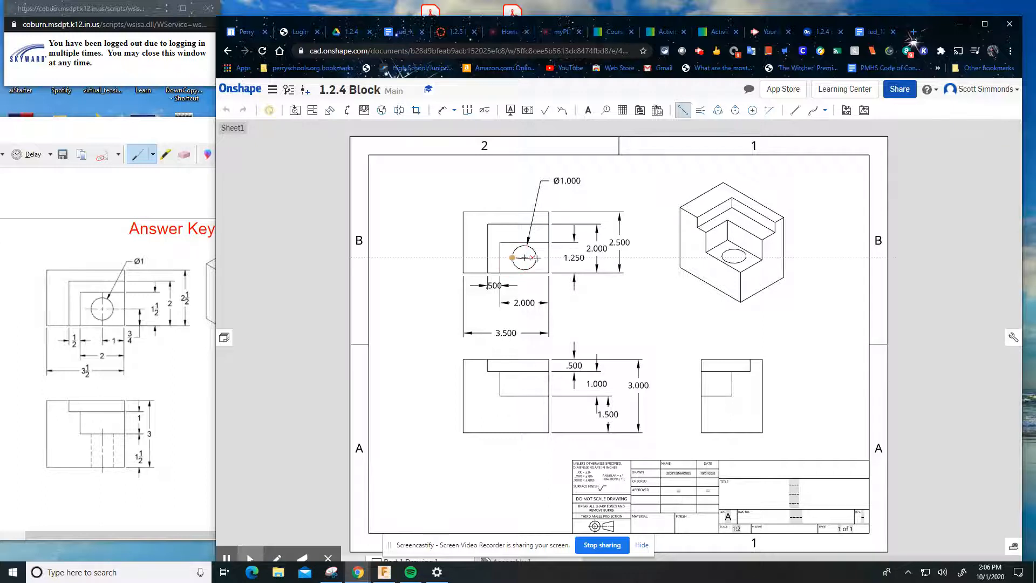
pyautogui.click(537, 258)
pyautogui.click(525, 246)
pyautogui.click(524, 271)
pyautogui.click(683, 110)
# Dimension the vertical distance from the hole's horizontal centerline to the top view's lower edge, with the text level with that edge.
pyautogui.click(441, 110)
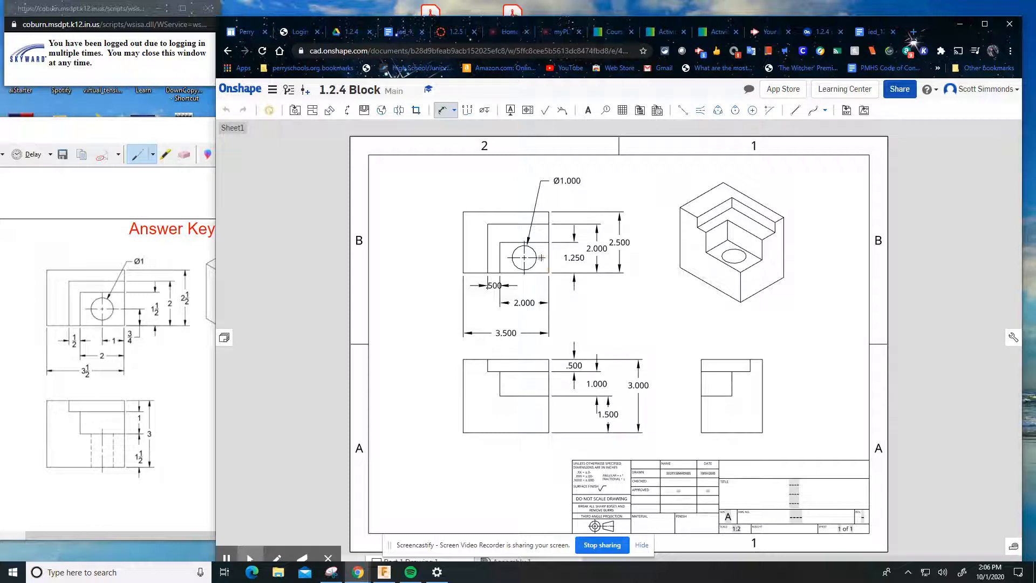
pyautogui.click(541, 258)
pyautogui.click(542, 272)
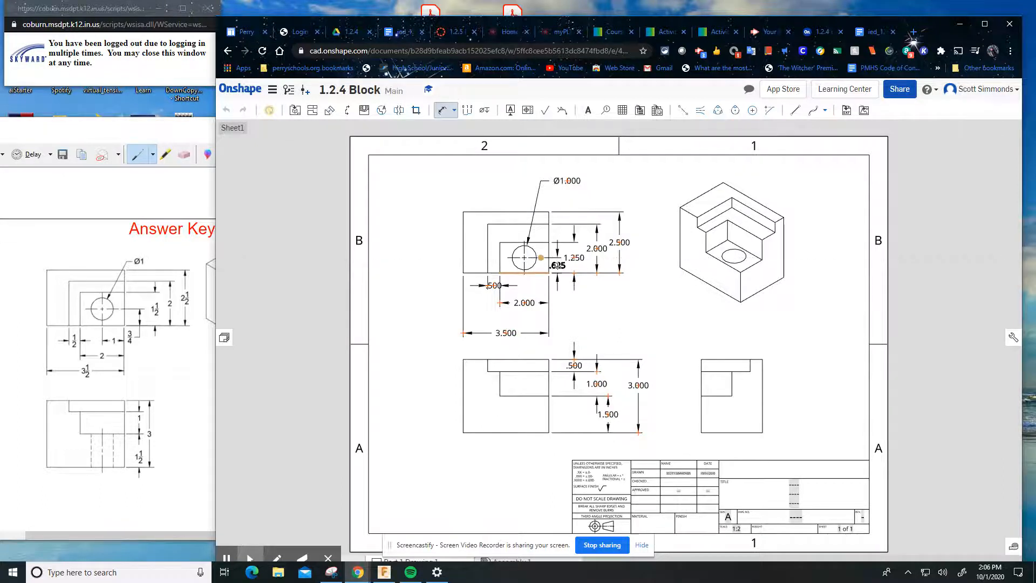
pyautogui.click(558, 273)
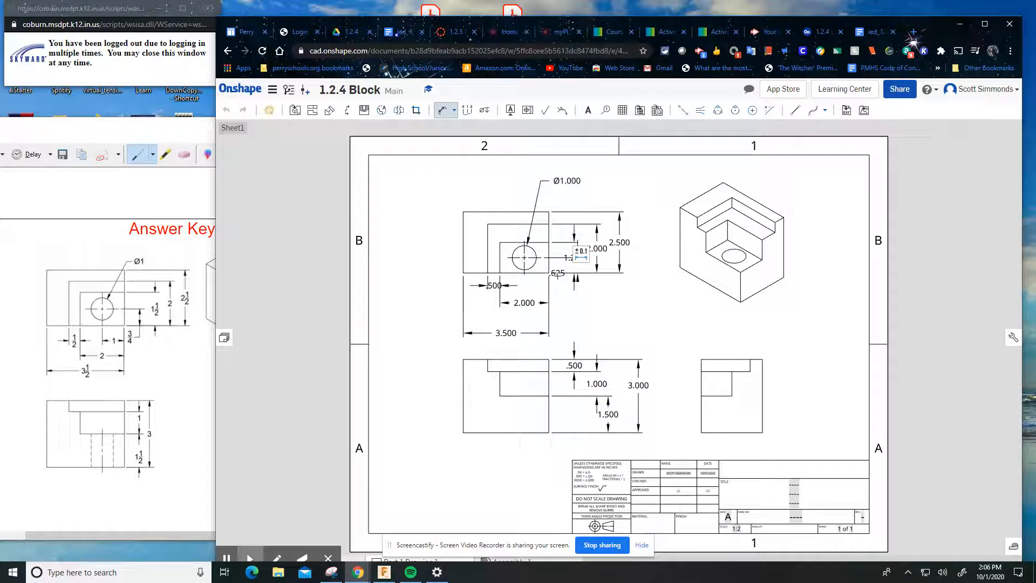
# Dimension the horizontal distance from the hole's vertical centerline to the top view's lower-right corner, in line with the narrow ledge dimension.
pyautogui.click(524, 273)
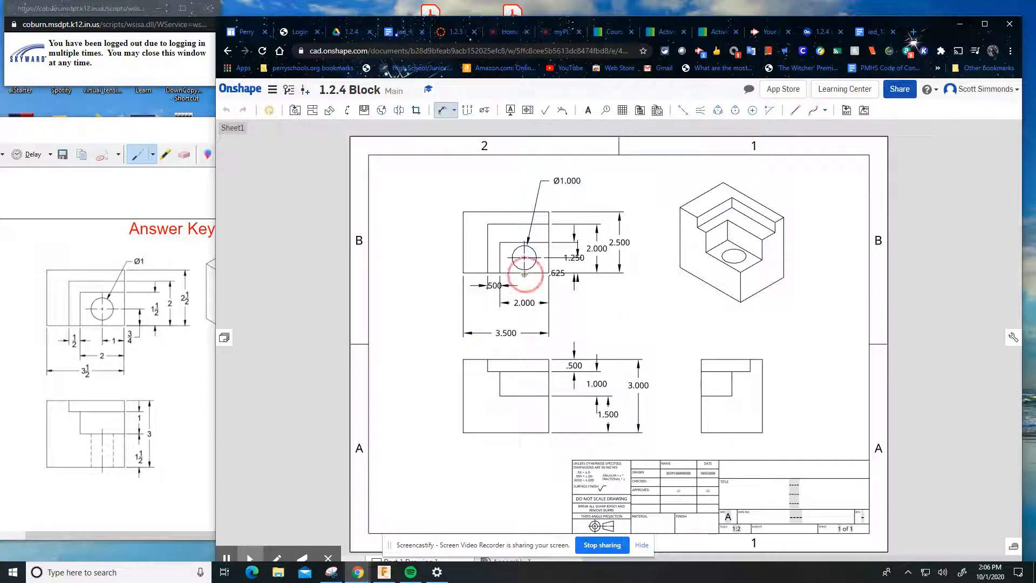
pyautogui.click(549, 273)
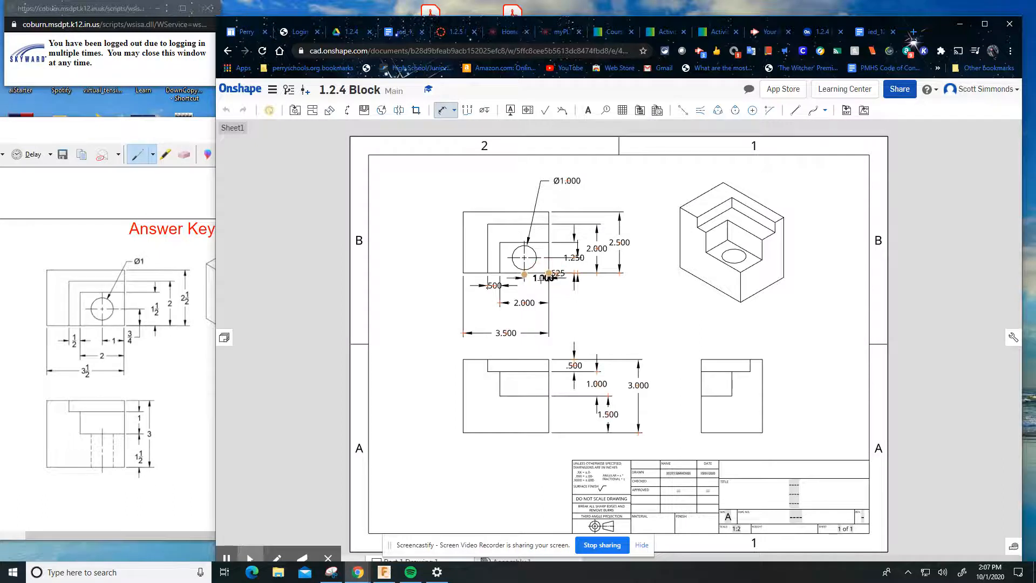
pyautogui.click(536, 284)
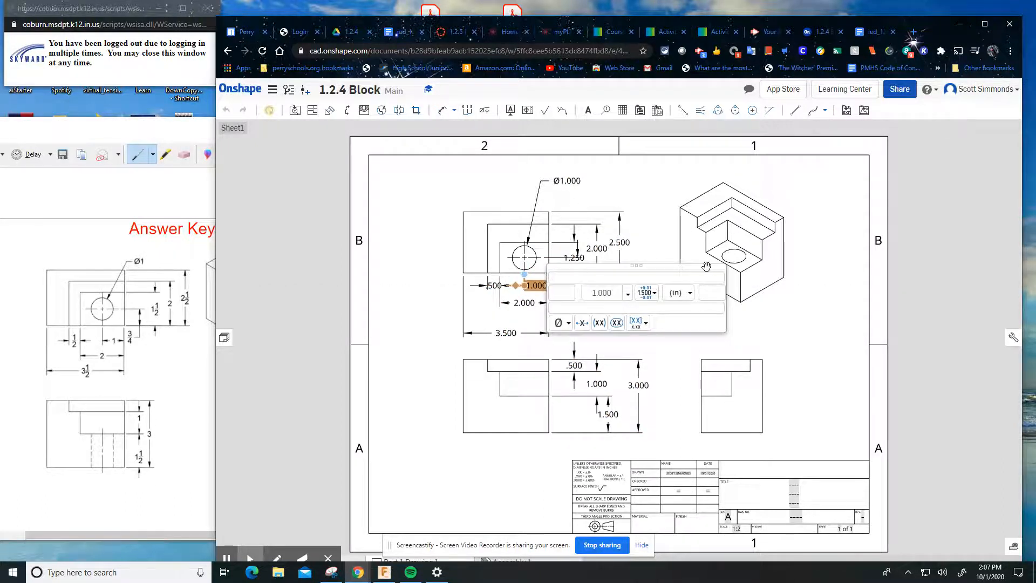
pyautogui.click(442, 110)
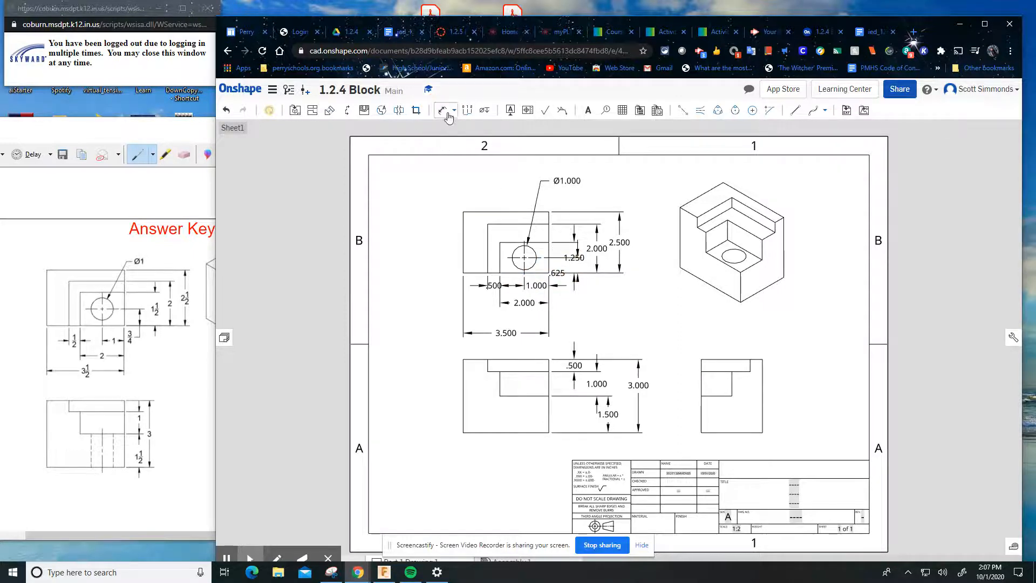
# Delete the hole's vertical location dimension beside the top view.
pyautogui.click(558, 273)
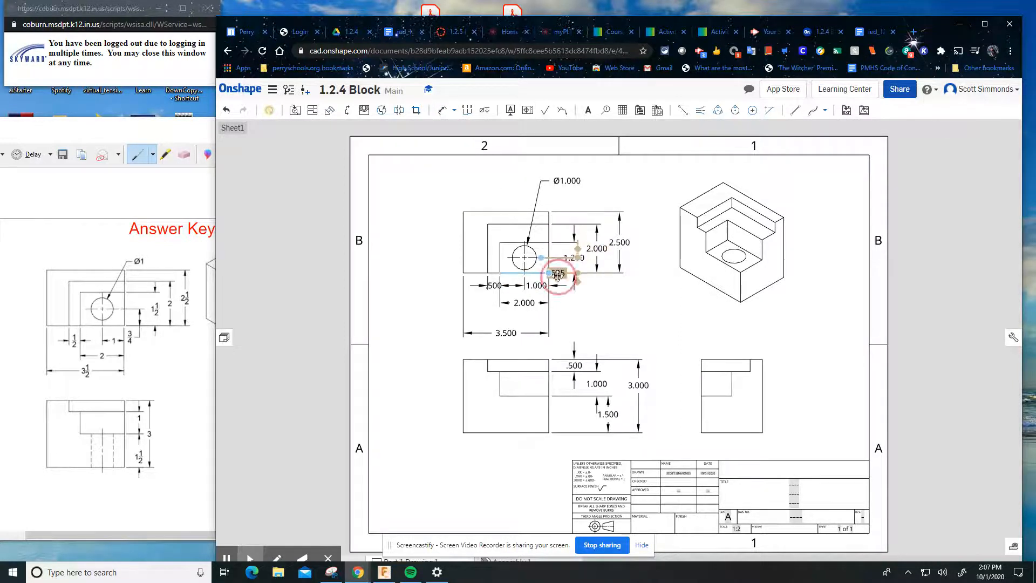
pyautogui.doubleClick(557, 273)
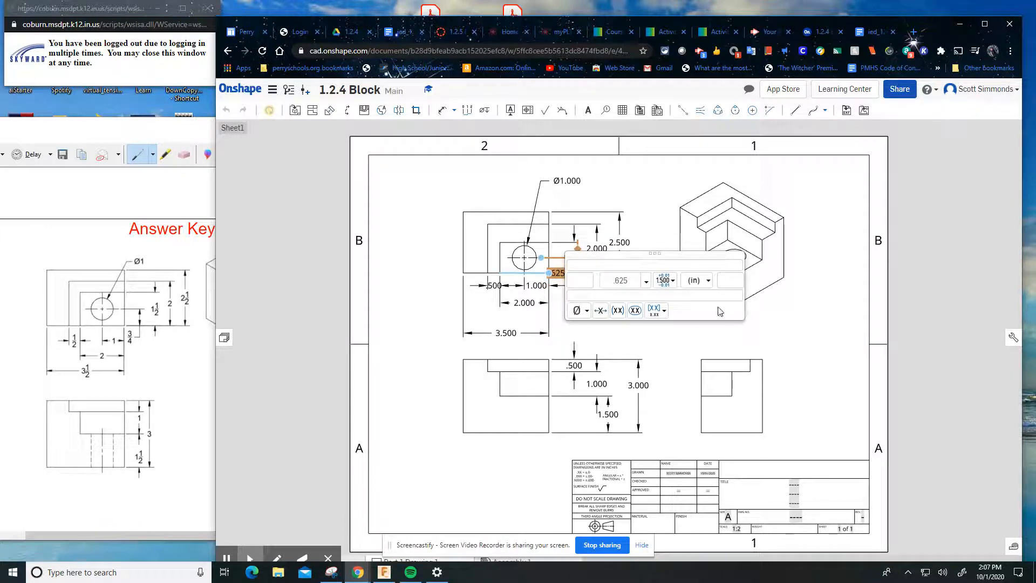
pyautogui.click(650, 211)
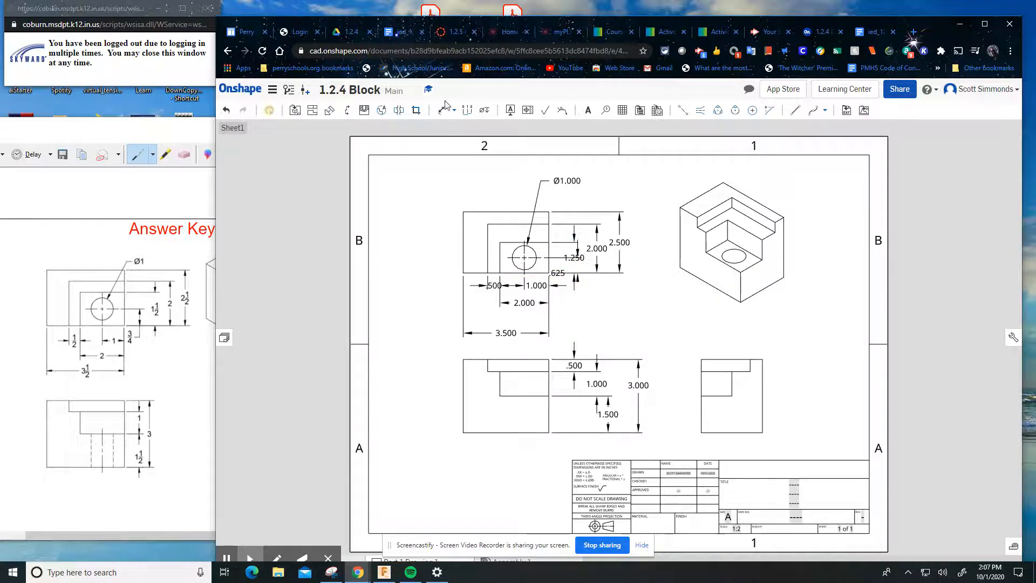
pyautogui.click(559, 274)
pyautogui.press('Delete')
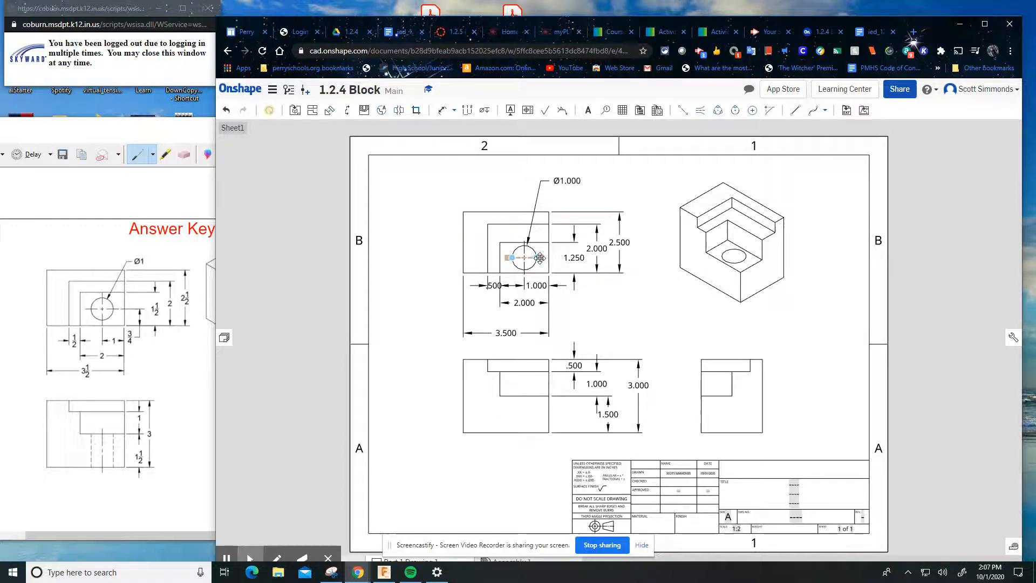
# Dimension the hole's horizontal centerline to the top view's lower edge again, placing the text between the two extension lines.
pyautogui.click(442, 110)
pyautogui.click(541, 258)
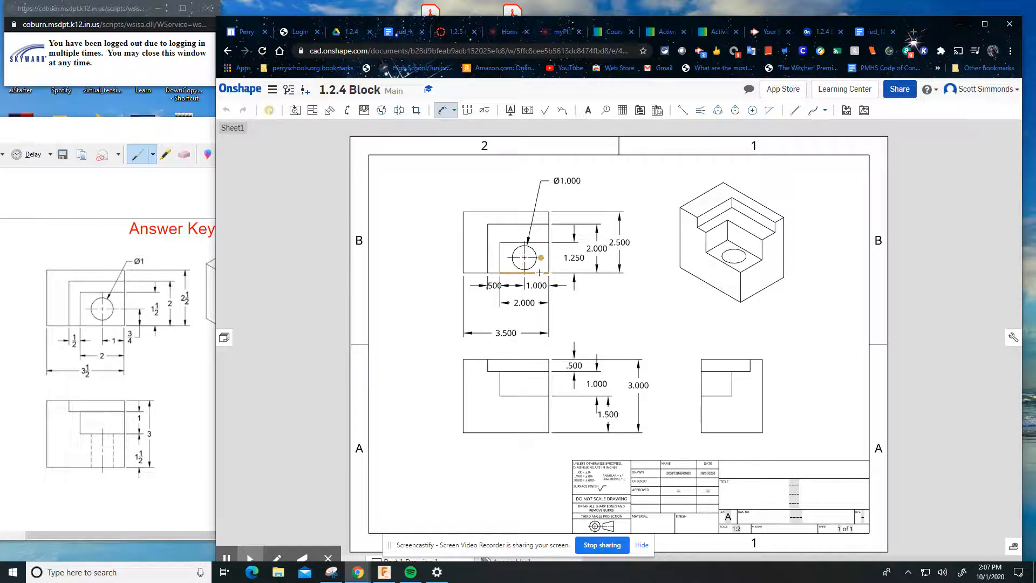
pyautogui.click(541, 273)
pyautogui.click(557, 265)
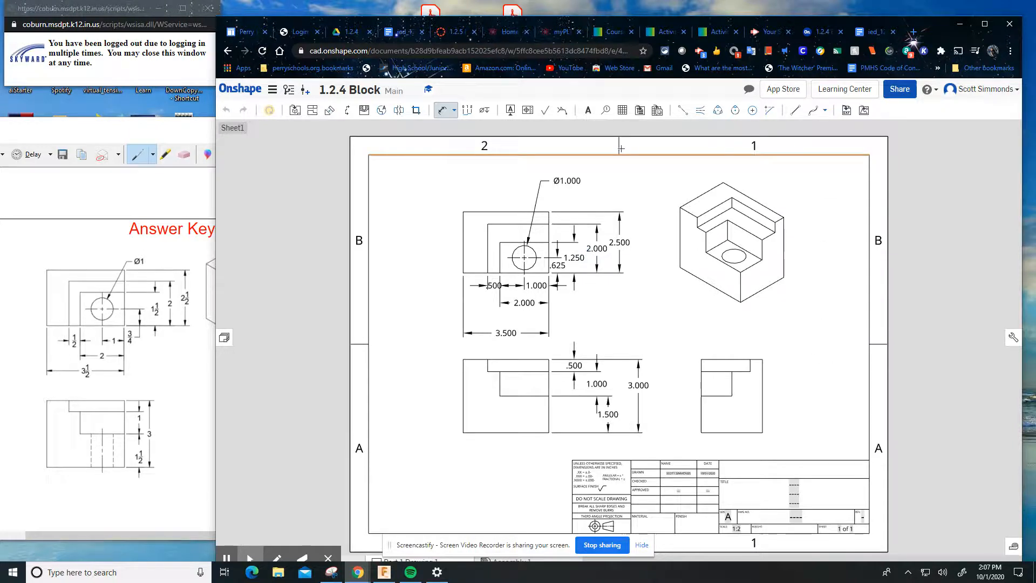
pyautogui.click(443, 114)
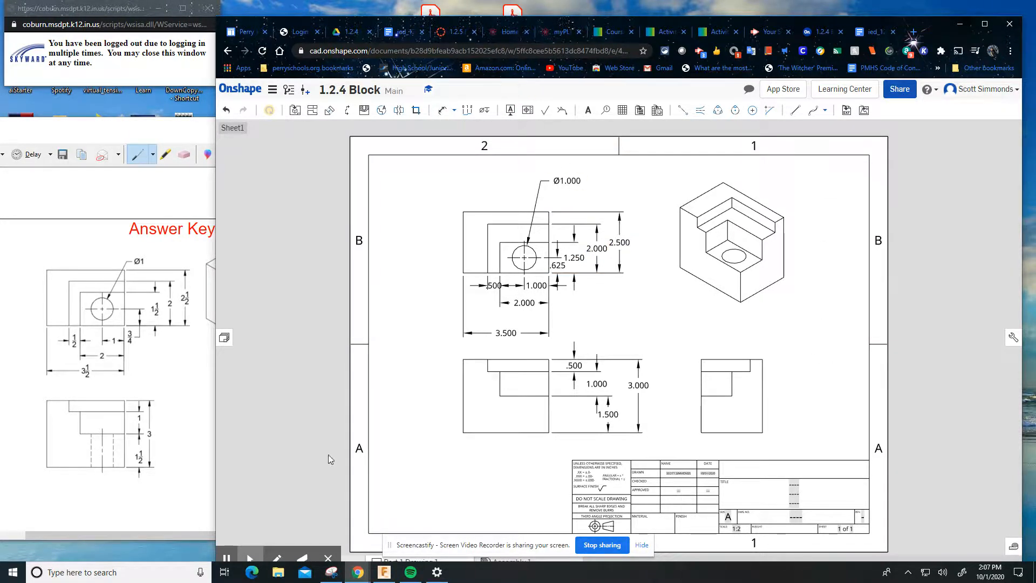
# Capture the whole drawing sheet as a new snip in Snipping Tool and return to a maximized Onshape window.
pyautogui.click(331, 572)
pyautogui.moveTo(216, 131); pyautogui.dragTo(424, 137)
pyautogui.click(142, 157)
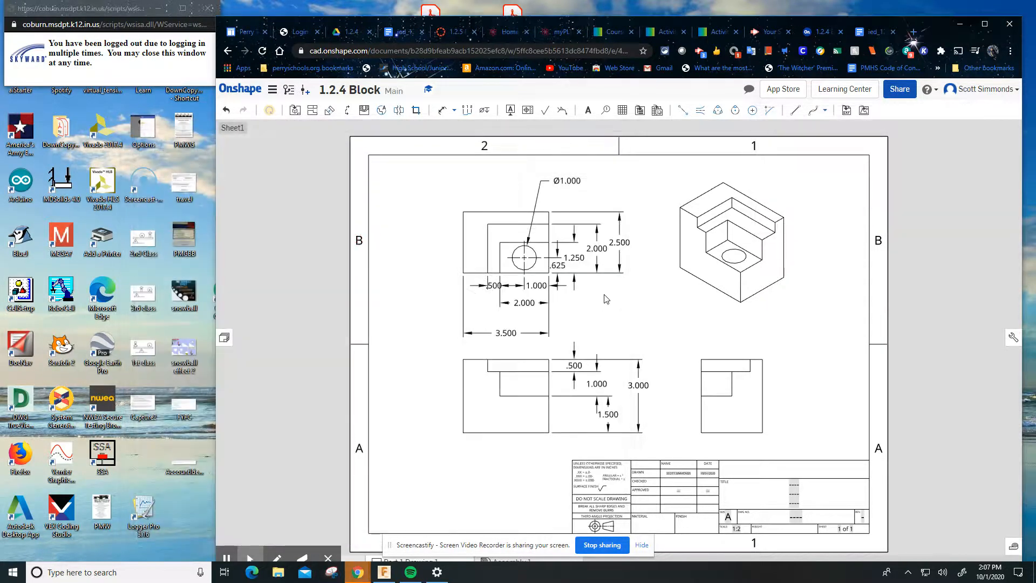
pyautogui.moveTo(352, 139)
pyautogui.mouseDown()
pyautogui.moveTo(717, 444)
pyautogui.moveTo(852, 543)
pyautogui.moveTo(891, 542)
pyautogui.mouseUp()
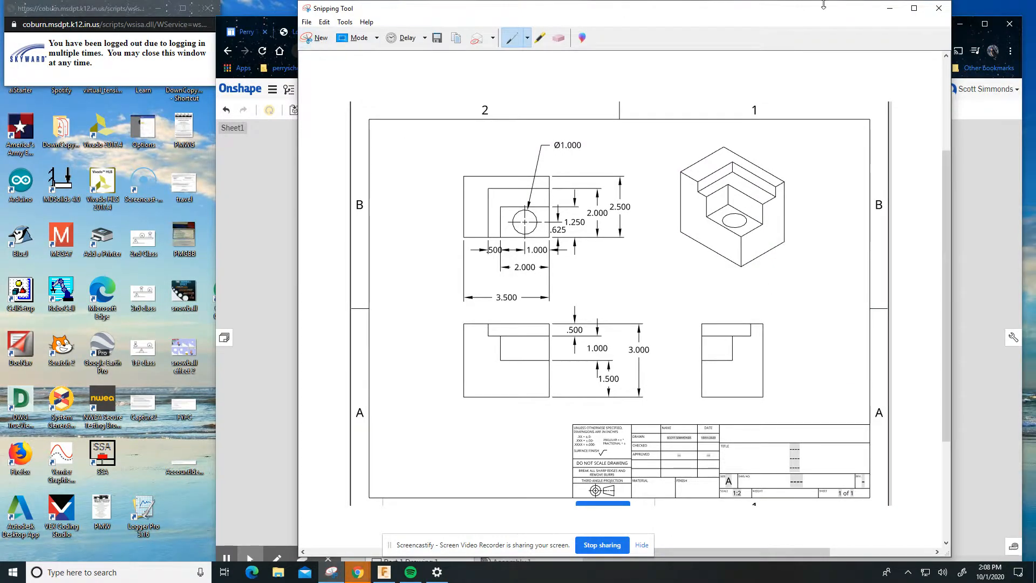
pyautogui.click(890, 8)
pyautogui.click(985, 26)
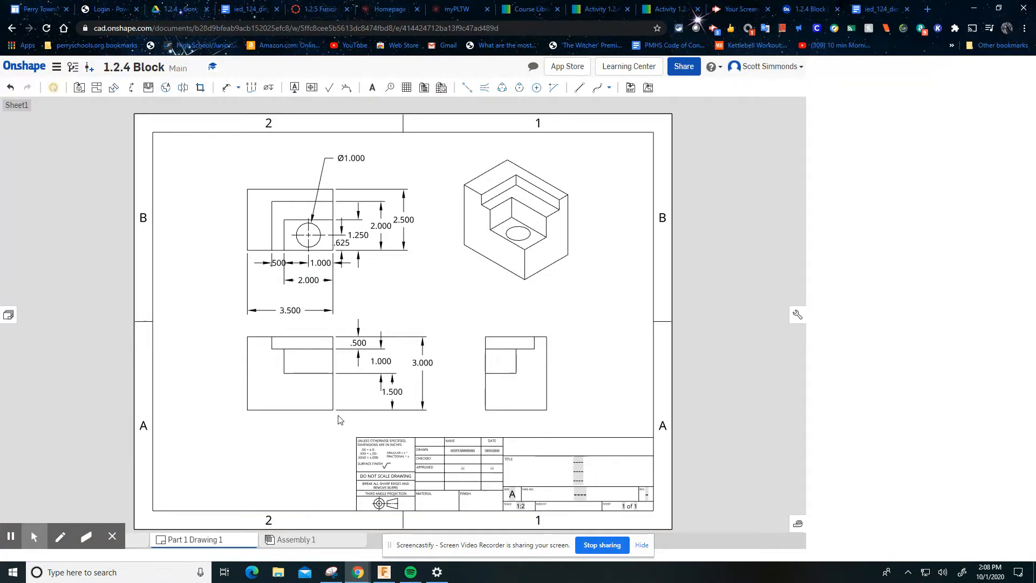